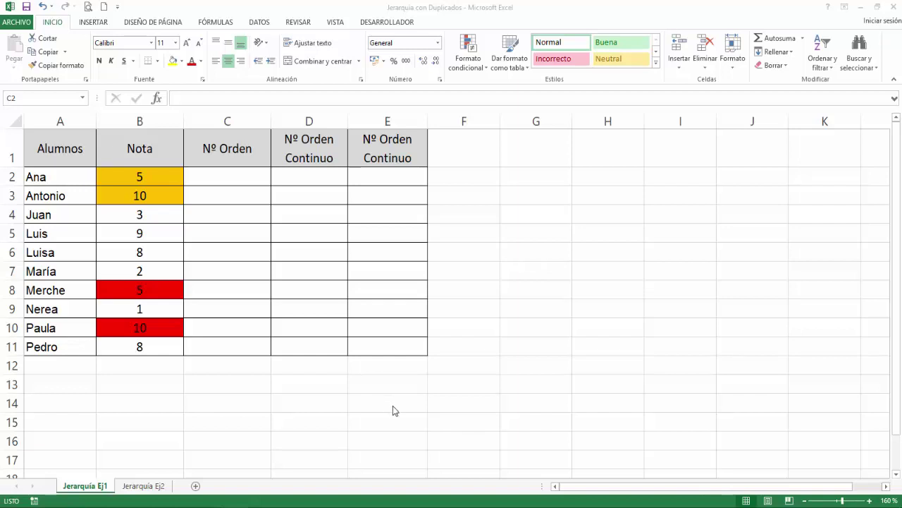
Insert the statistical function JERARQUIA.EQV in cell C2 of the Nº Orden column
{"action": "left_click", "coordinate": [232, 177]}
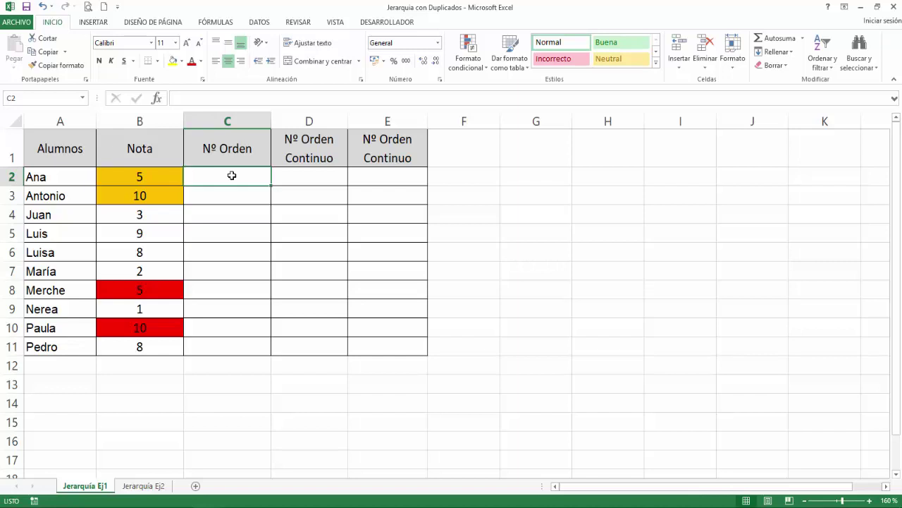
{"action": "left_click", "coordinate": [219, 21]}
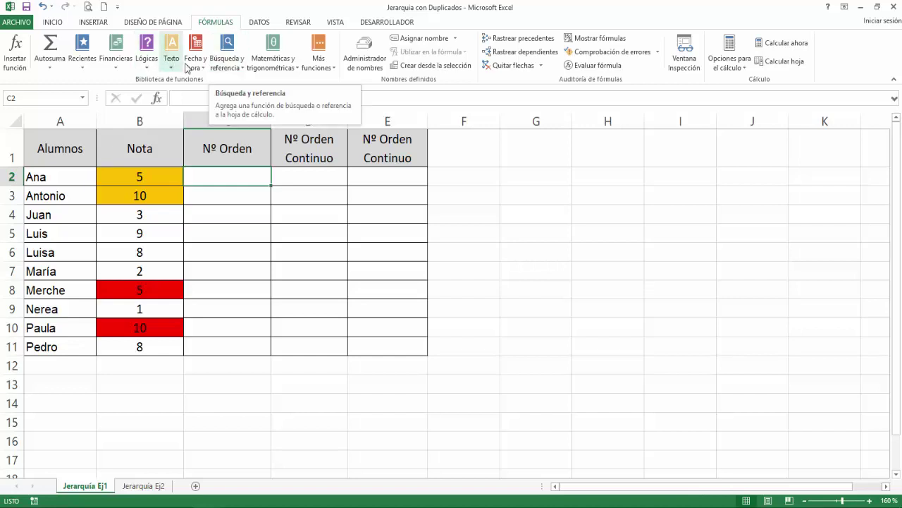
{"action": "left_click", "coordinate": [319, 57]}
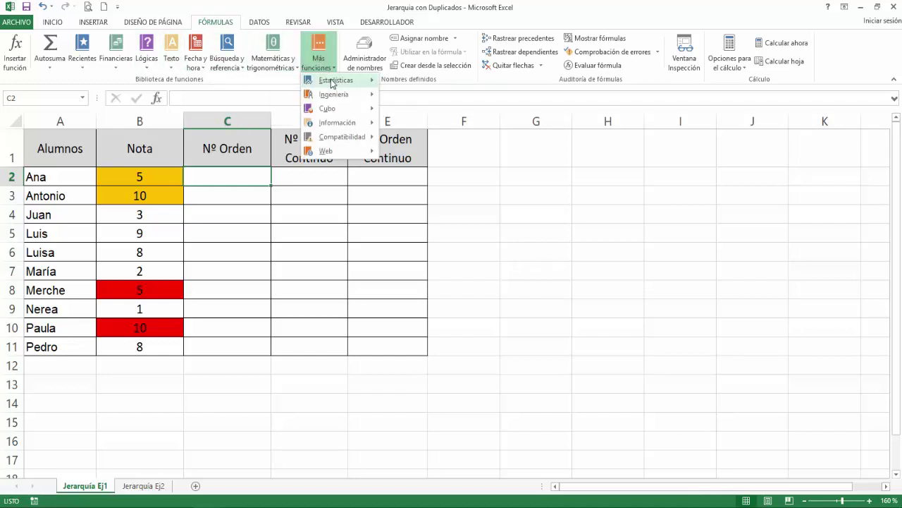
{"action": "mouse_move", "coordinate": [332, 84]}
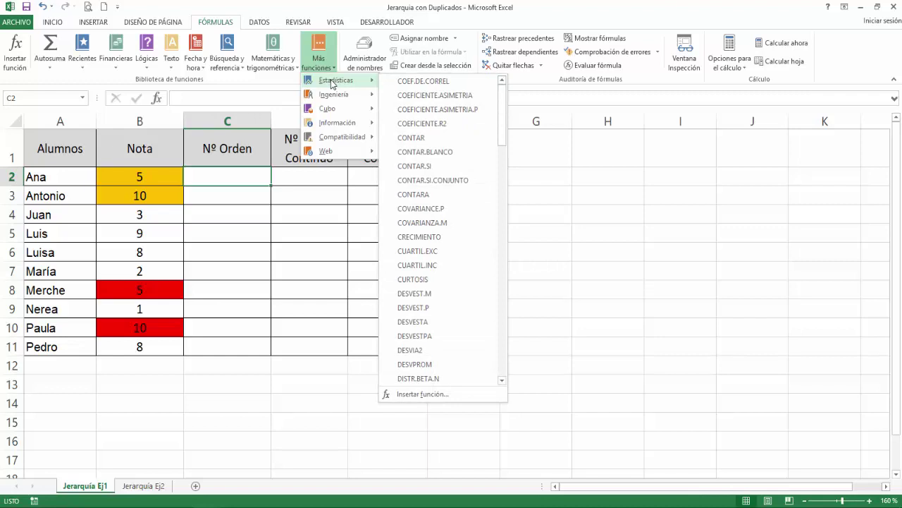
{"action": "left_click", "coordinate": [502, 380]}
{"action": "left_click_drag", "start_coordinate": [502, 380], "coordinate": [502, 380]}
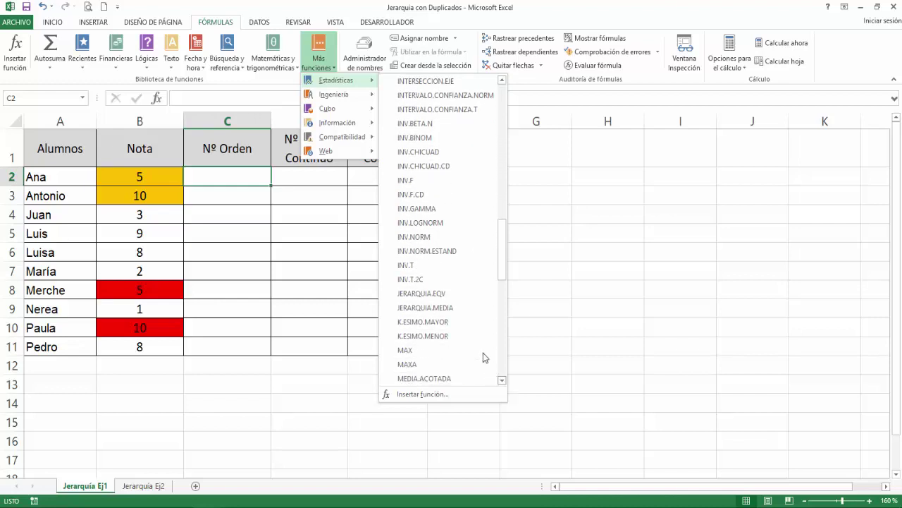
{"action": "left_click", "coordinate": [439, 296]}
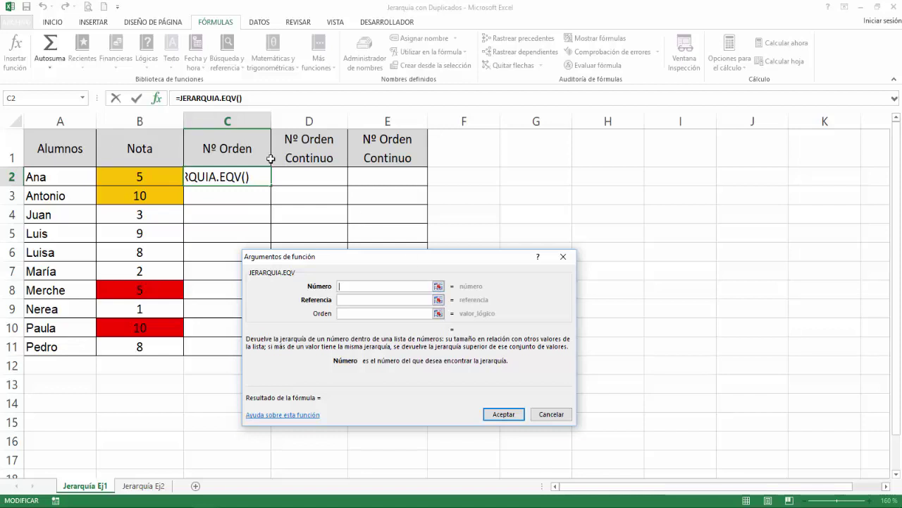
Rank B2 within the absolute range $B$2:$B$11, leaving Orden empty, and fill the formula down to C11
{"action": "left_click", "coordinate": [163, 176]}
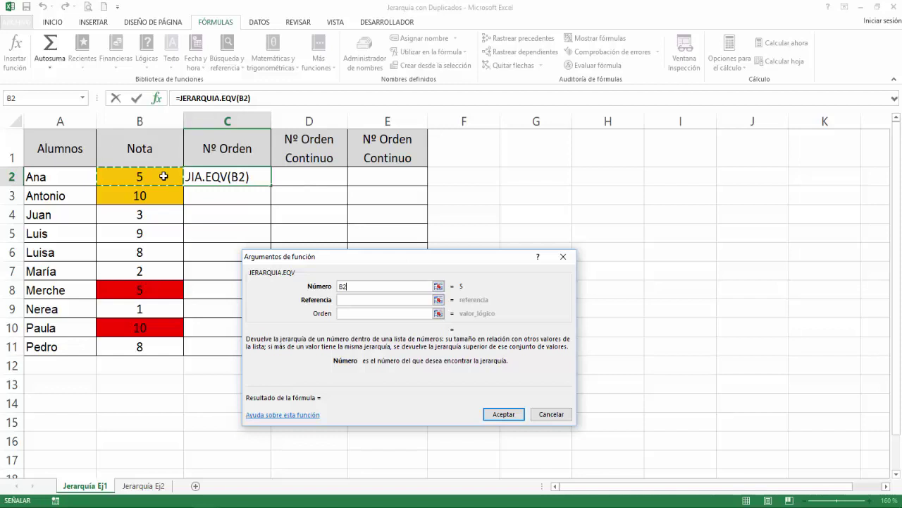
{"action": "left_click", "coordinate": [342, 298]}
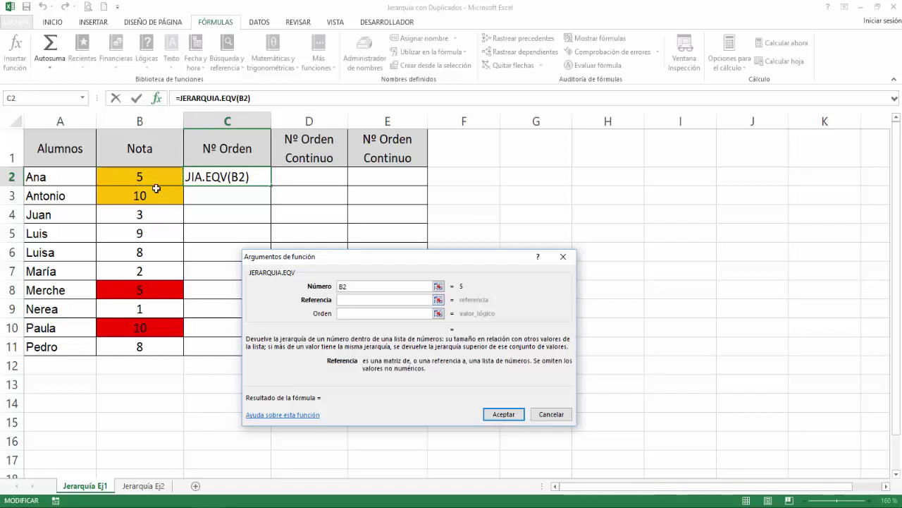
{"action": "left_click_drag", "start_coordinate": [144, 178], "coordinate": [161, 351]}
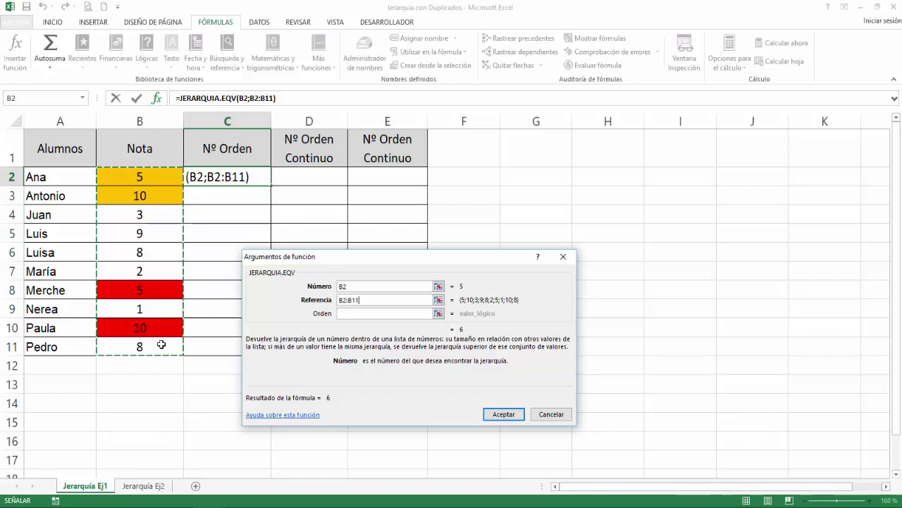
{"action": "key", "text": "F4"}
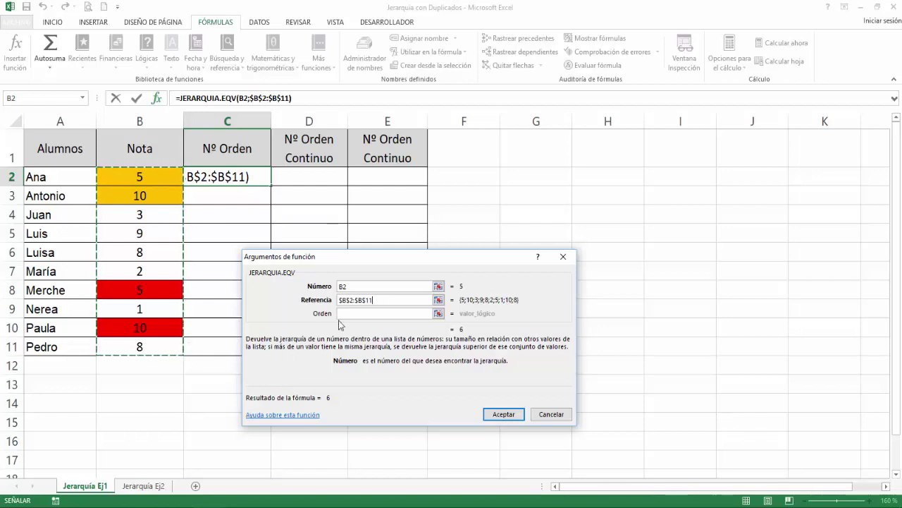
{"action": "left_click", "coordinate": [344, 313]}
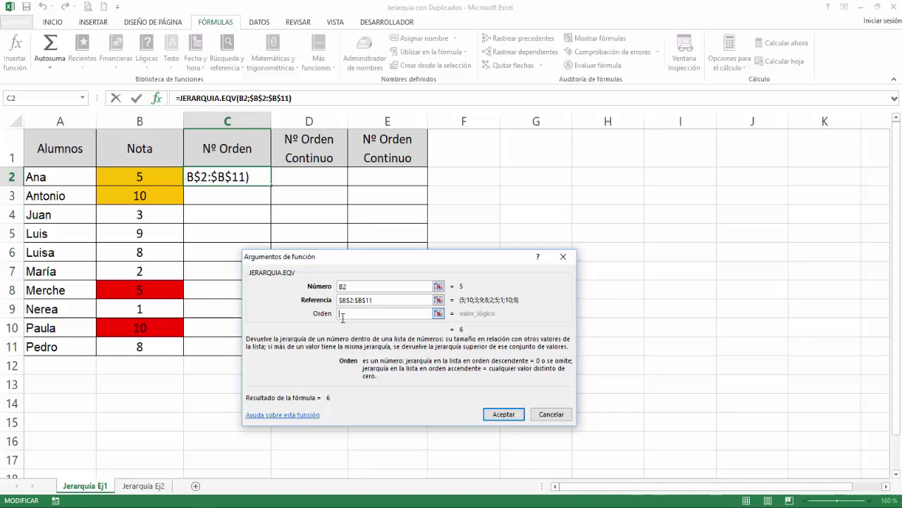
{"action": "left_click", "coordinate": [498, 416]}
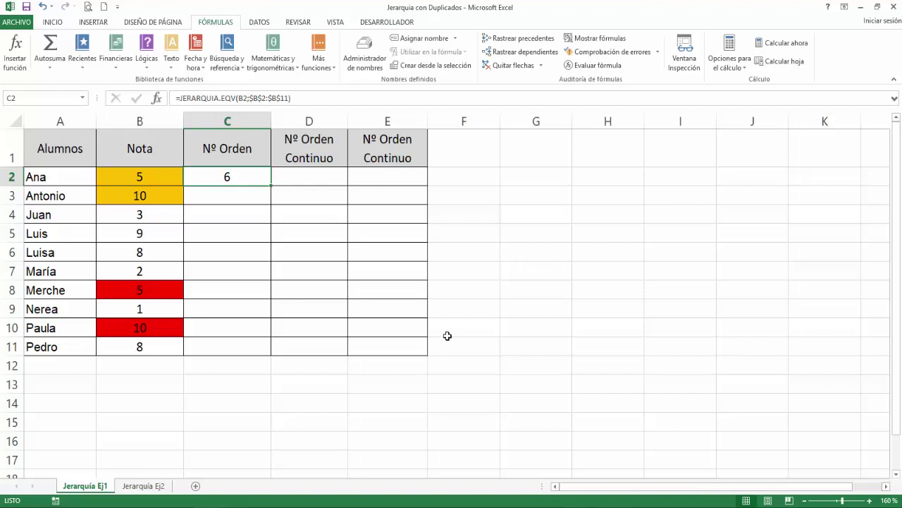
{"action": "left_click_drag", "start_coordinate": [270, 184], "coordinate": [269, 359]}
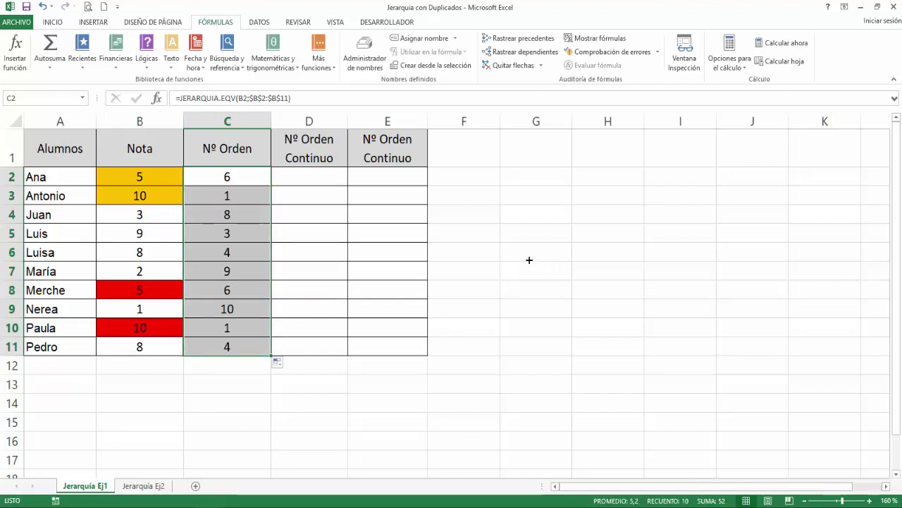
Compare the order numbers of the duplicated grades in C3 and C10, and in C2 and C8
{"action": "left_click", "coordinate": [238, 196]}
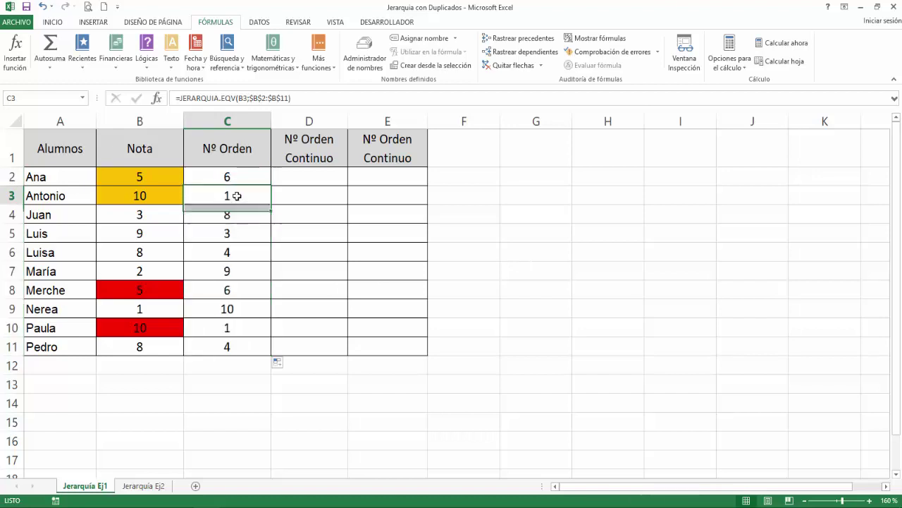
{"action": "left_click", "coordinate": [233, 328]}
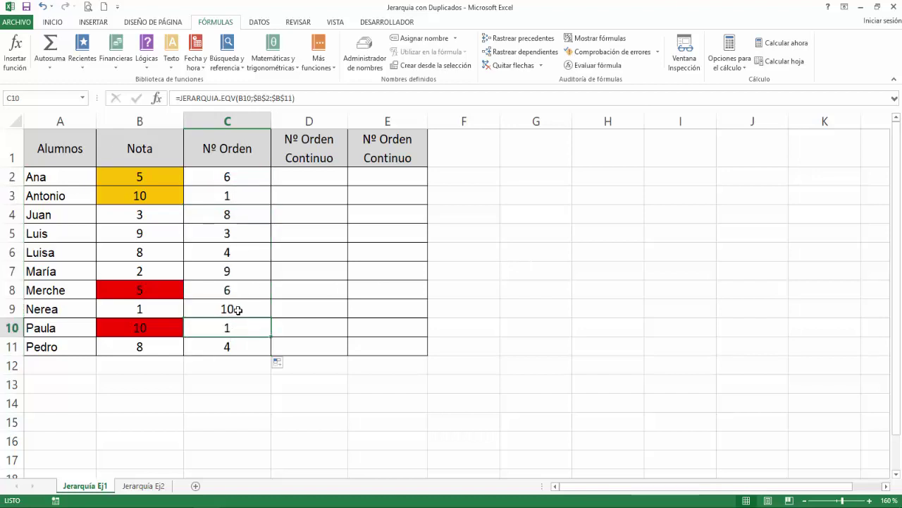
{"action": "left_click", "coordinate": [223, 179]}
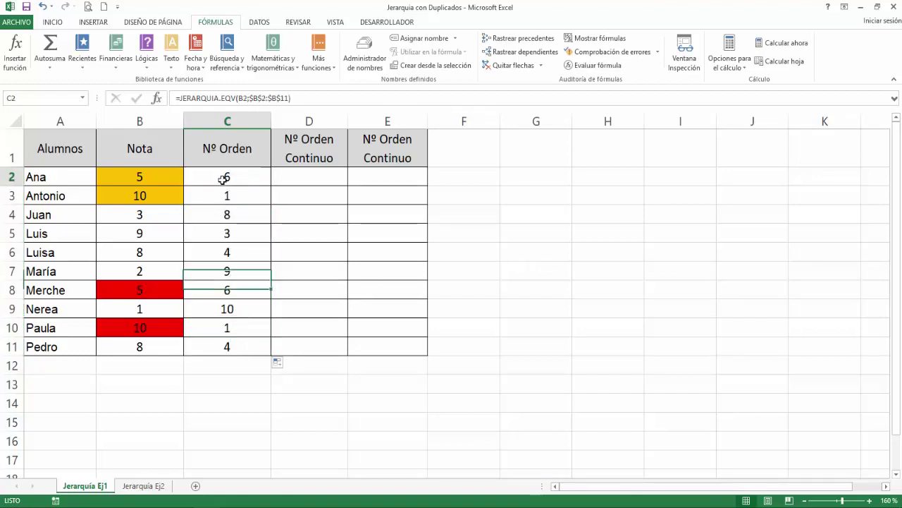
{"action": "left_click", "coordinate": [244, 291]}
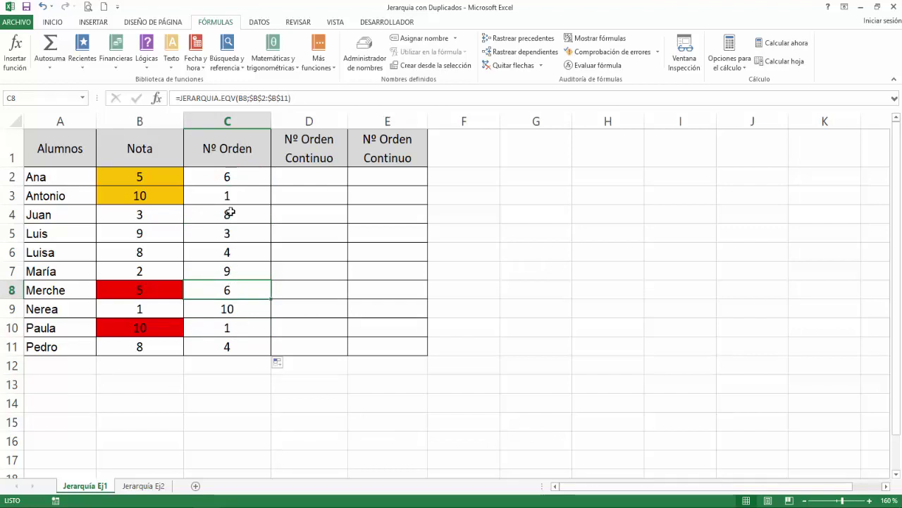
Copy the formula text of C2 into D2 so it reads =JERARQUIA.EQV(B2;$B$2:$B$11)
{"action": "left_click", "coordinate": [227, 177]}
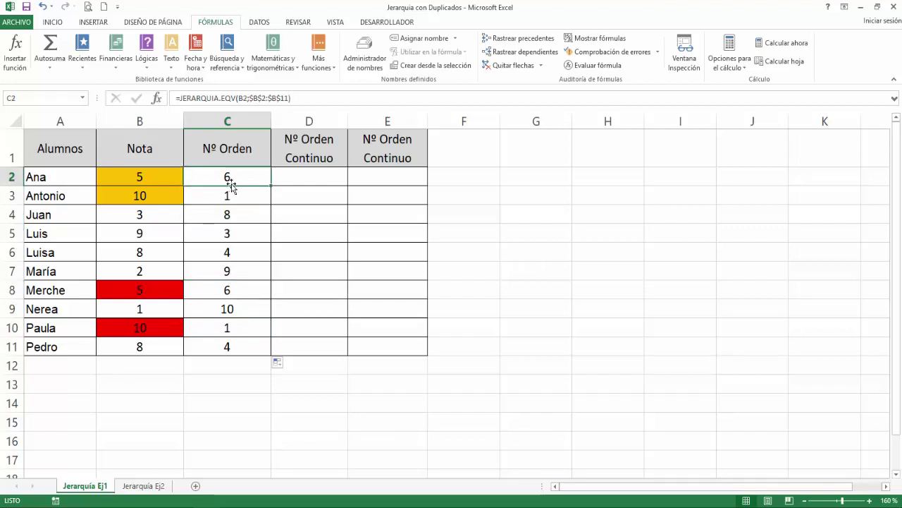
{"action": "left_click", "coordinate": [296, 98]}
{"action": "right_click", "coordinate": [185, 99]}
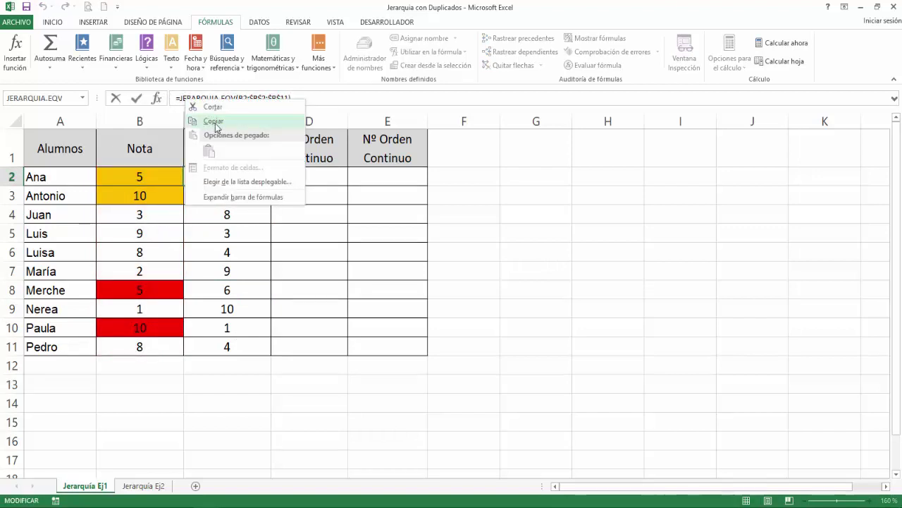
{"action": "left_click", "coordinate": [204, 118]}
{"action": "key", "text": "Escape"}
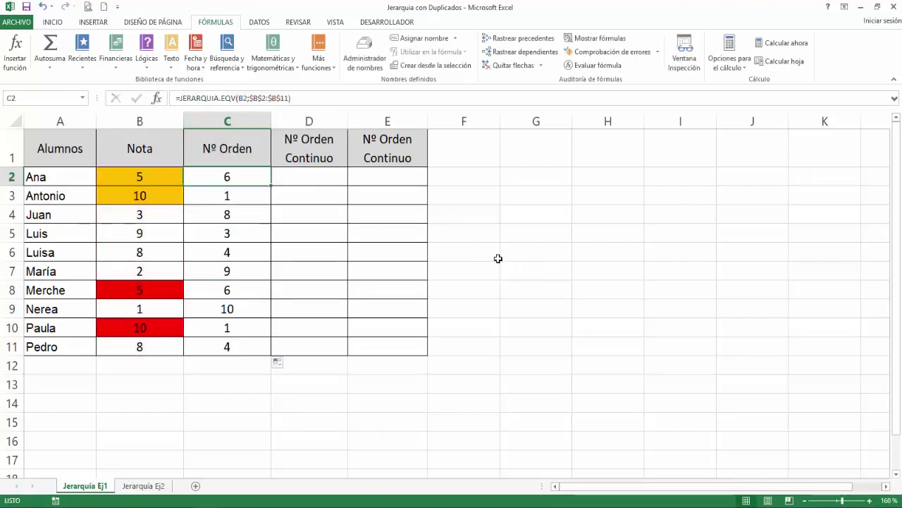
{"action": "left_click", "coordinate": [318, 178]}
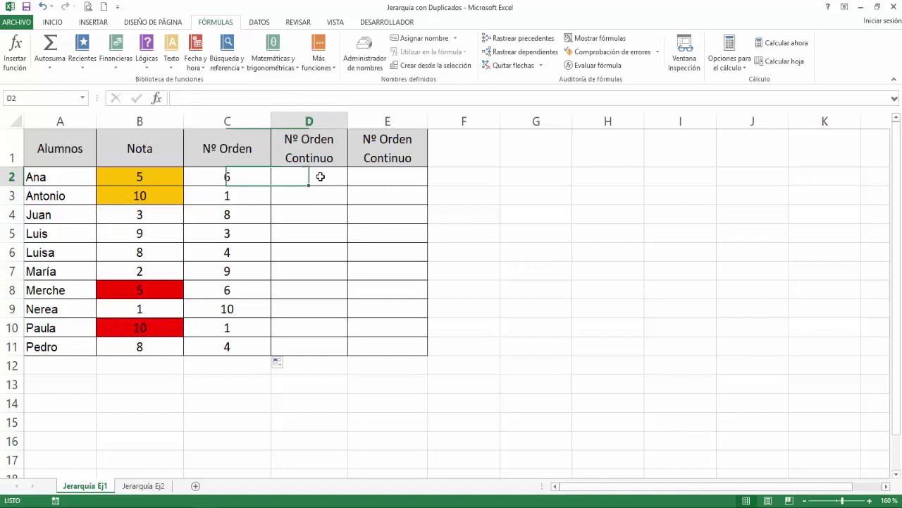
{"action": "left_click", "coordinate": [222, 98]}
{"action": "type", "text": "=JERARQUIA.EQV(B2;$B$2:$B$11)"}
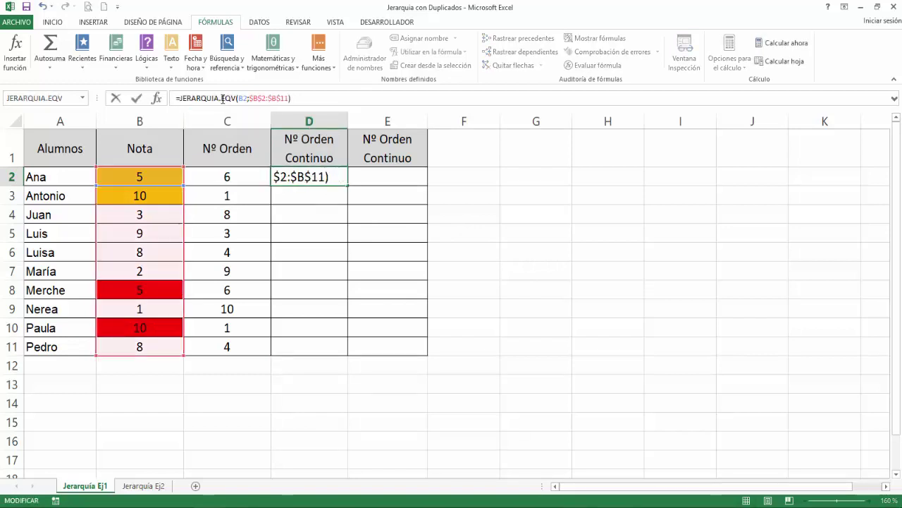
{"action": "key", "text": "ctrl+Return"}
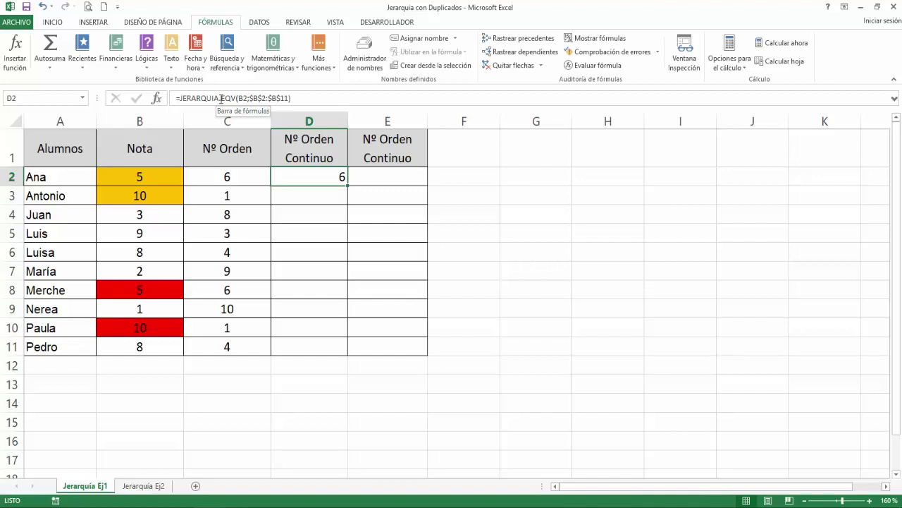
Extend the D2 formula with a plus sign and add the CONTAR.SI function from the Estadísticas category
{"action": "left_click", "coordinate": [313, 98]}
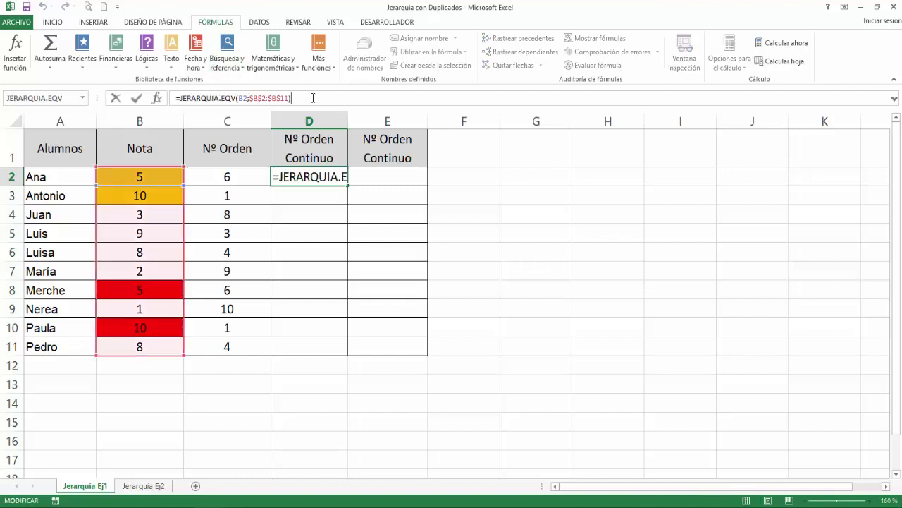
{"action": "type", "text": "+"}
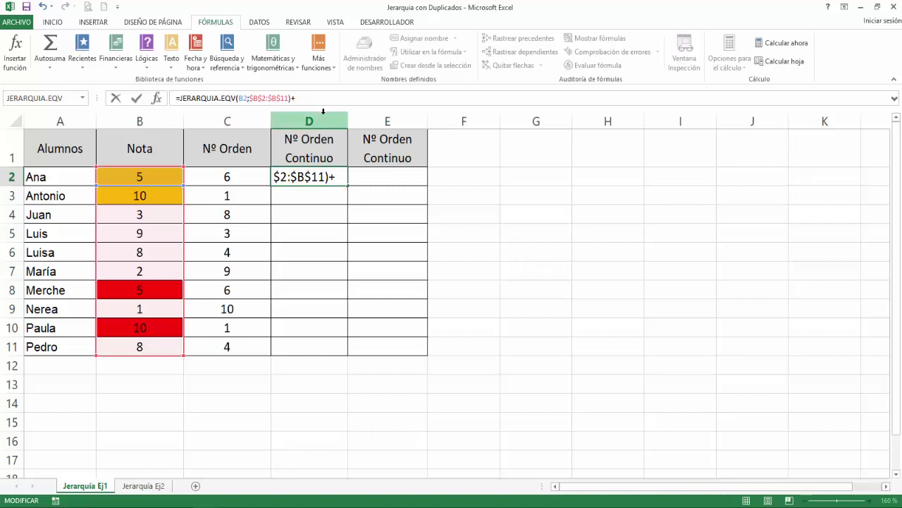
{"action": "left_click", "coordinate": [83, 98]}
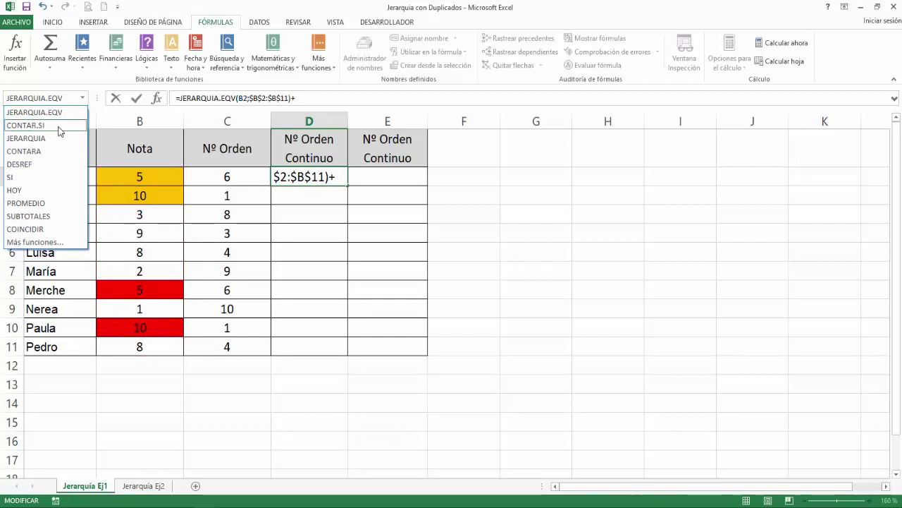
{"action": "left_click", "coordinate": [54, 243]}
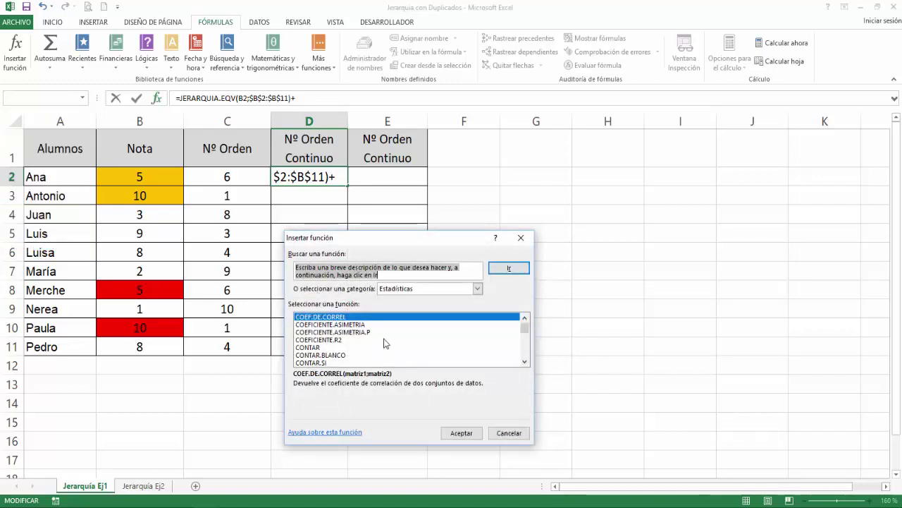
{"action": "left_click", "coordinate": [406, 294]}
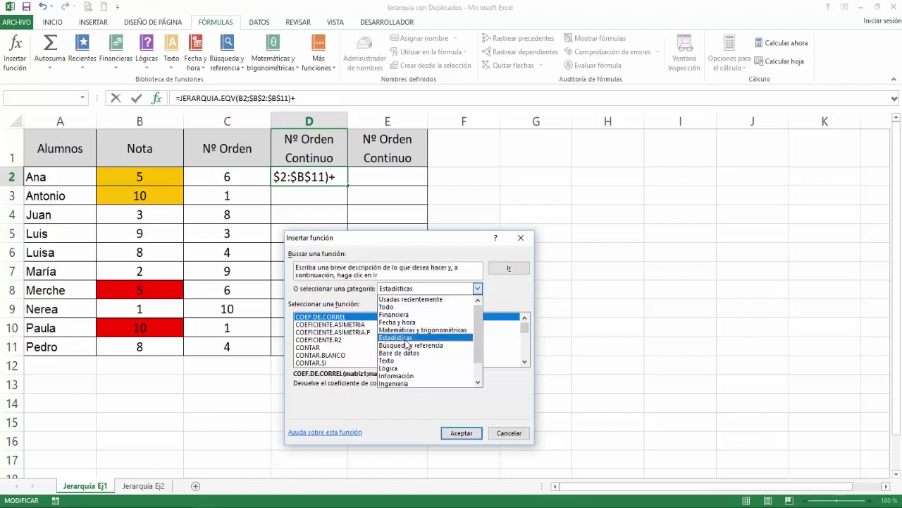
{"action": "left_click", "coordinate": [356, 353]}
{"action": "left_click", "coordinate": [333, 363]}
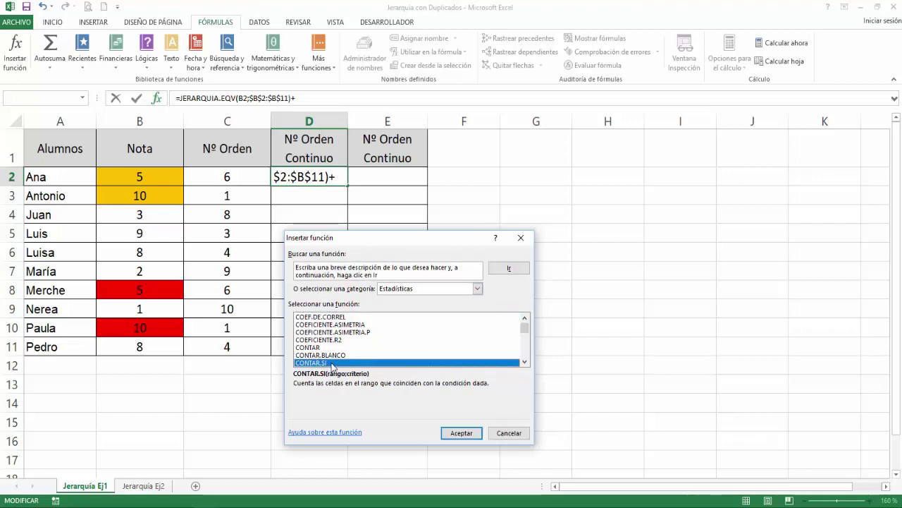
{"action": "left_click", "coordinate": [461, 433]}
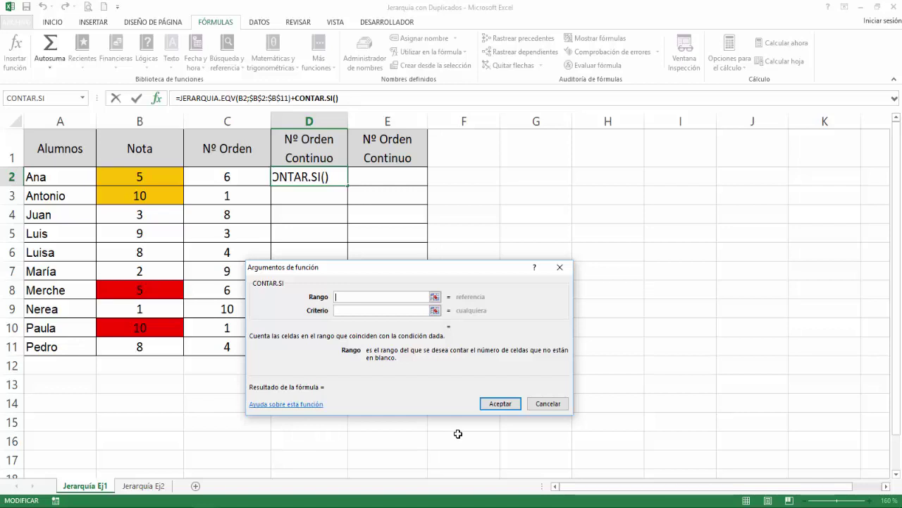
Complete CONTAR.SI in D2 with the half-anchored range $B$2:B2 and B2 as the criterion
{"action": "left_click", "coordinate": [165, 177]}
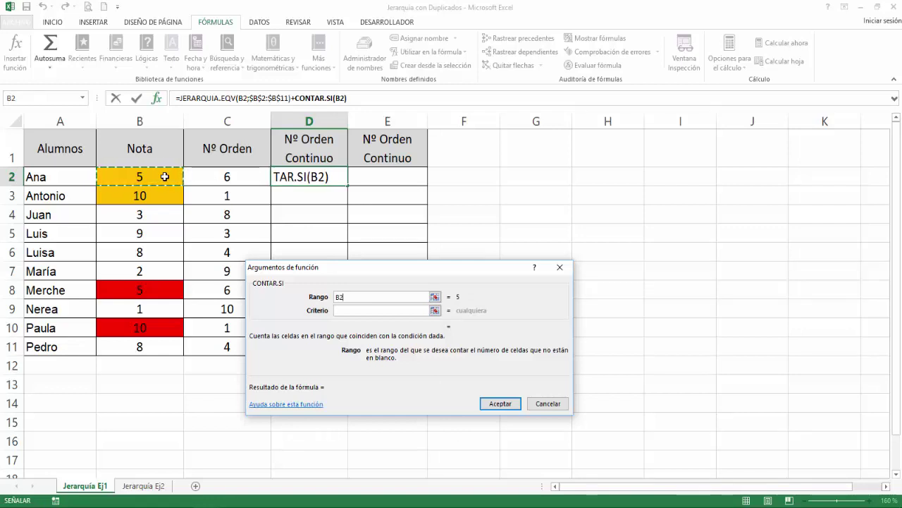
{"action": "key", "text": "F8"}
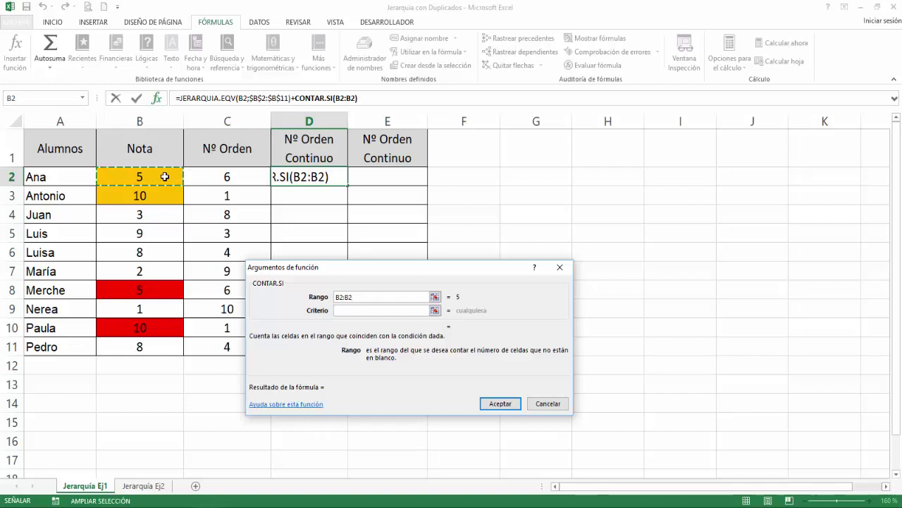
{"action": "double_click", "coordinate": [338, 297]}
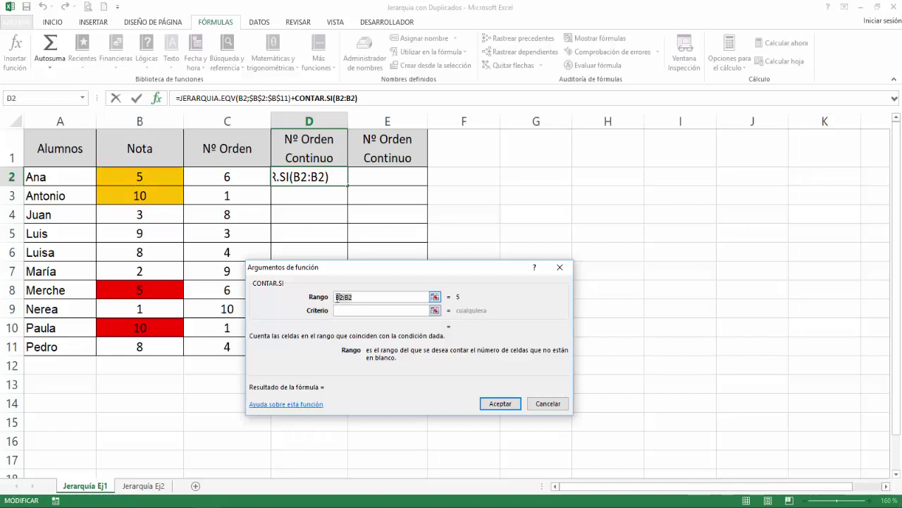
{"action": "left_click", "coordinate": [337, 297]}
{"action": "key", "text": "F4"}
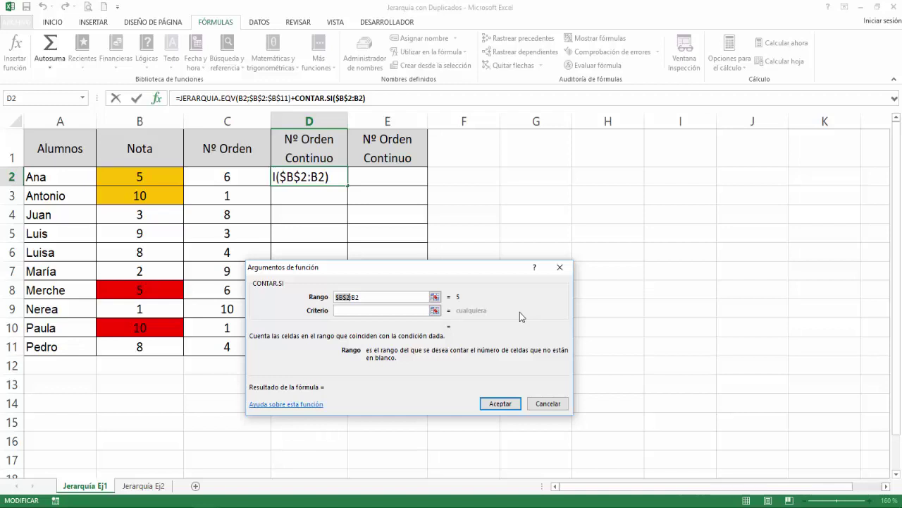
{"action": "left_click", "coordinate": [383, 310]}
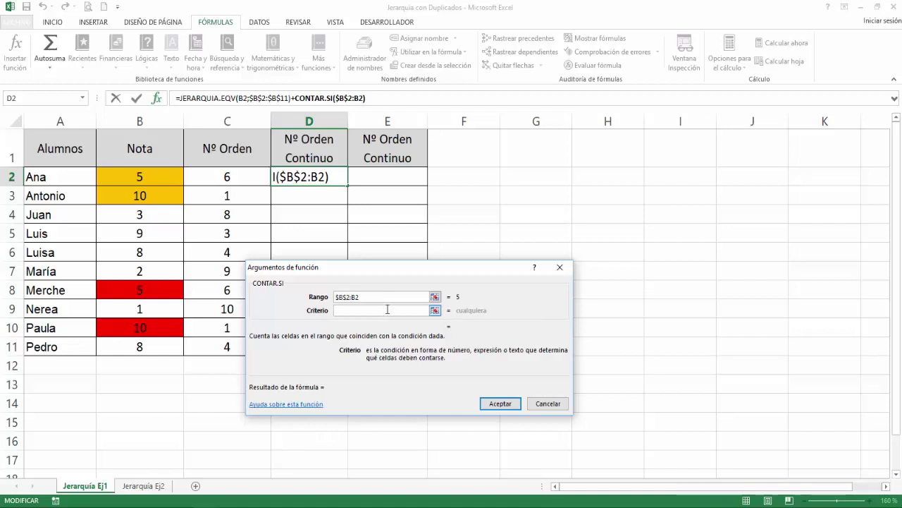
{"action": "left_click", "coordinate": [170, 172]}
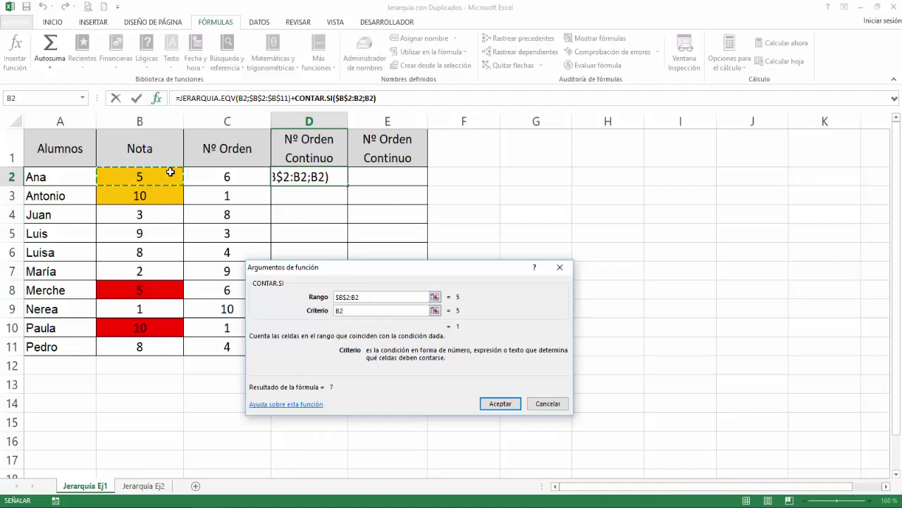
{"action": "left_click", "coordinate": [500, 404]}
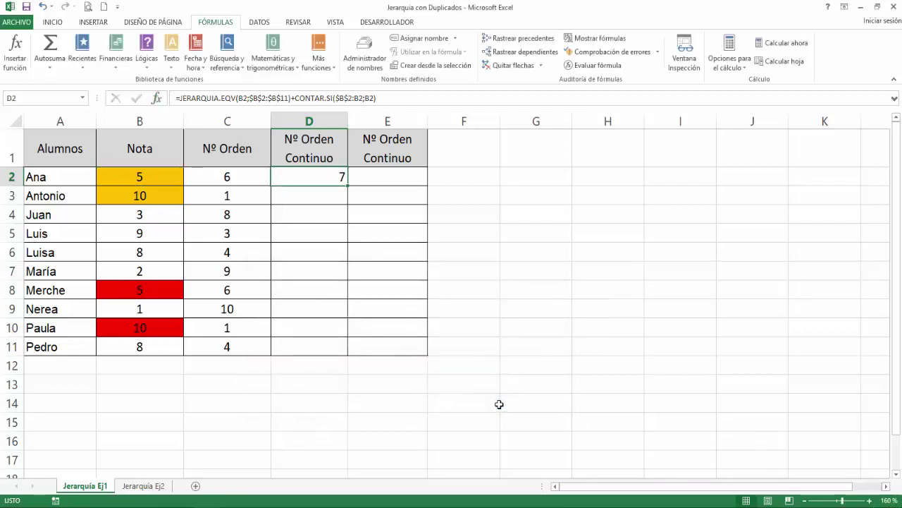
Append -1 to the end of the D2 formula
{"action": "left_click", "coordinate": [400, 98]}
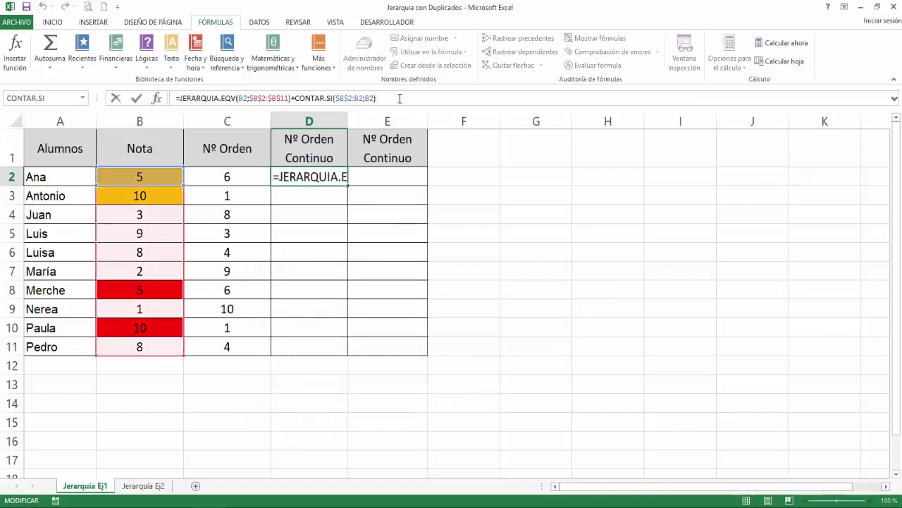
{"action": "type", "text": "-1"}
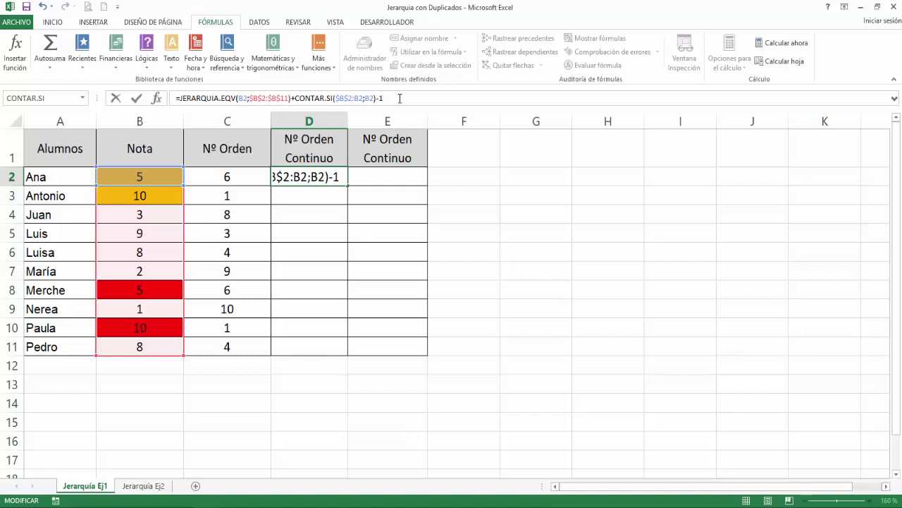
{"action": "key", "text": "Return"}
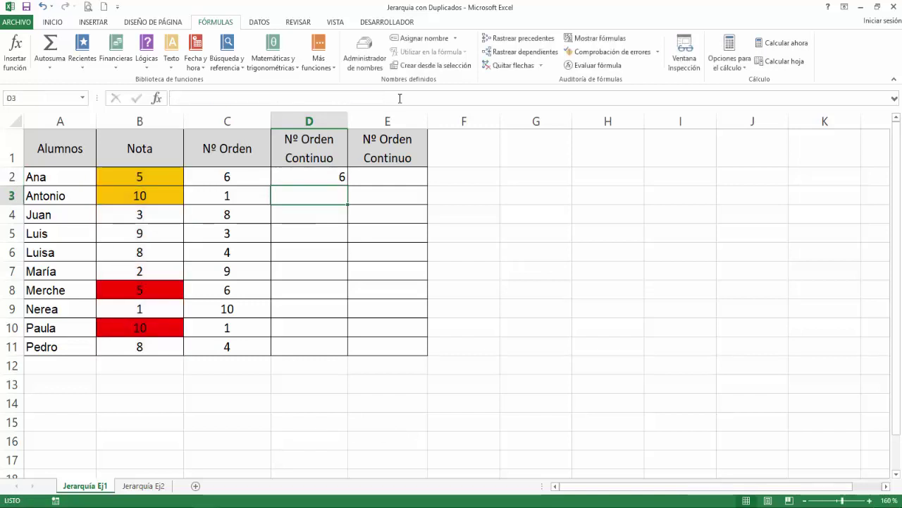
Fill the D2 formula down to D11 and center the results horizontally
{"action": "left_click", "coordinate": [342, 178]}
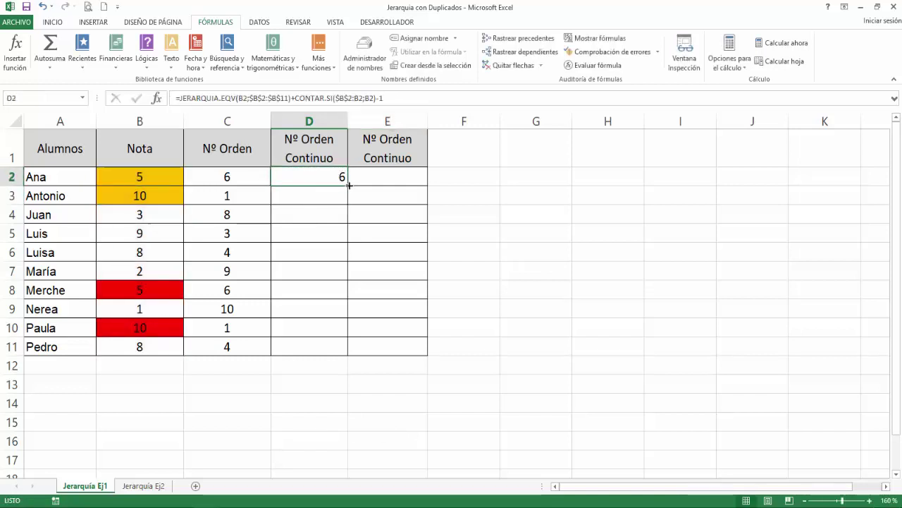
{"action": "left_click_drag", "start_coordinate": [349, 185], "coordinate": [342, 350]}
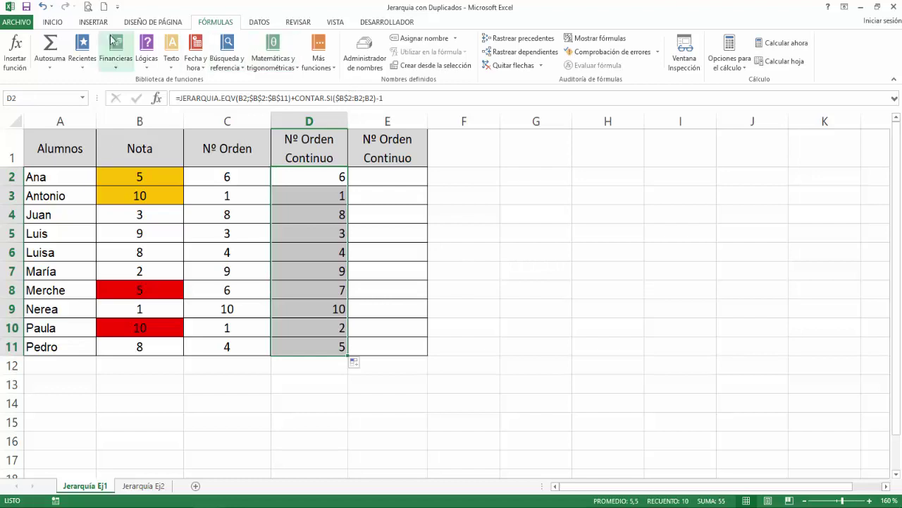
{"action": "left_click", "coordinate": [56, 22]}
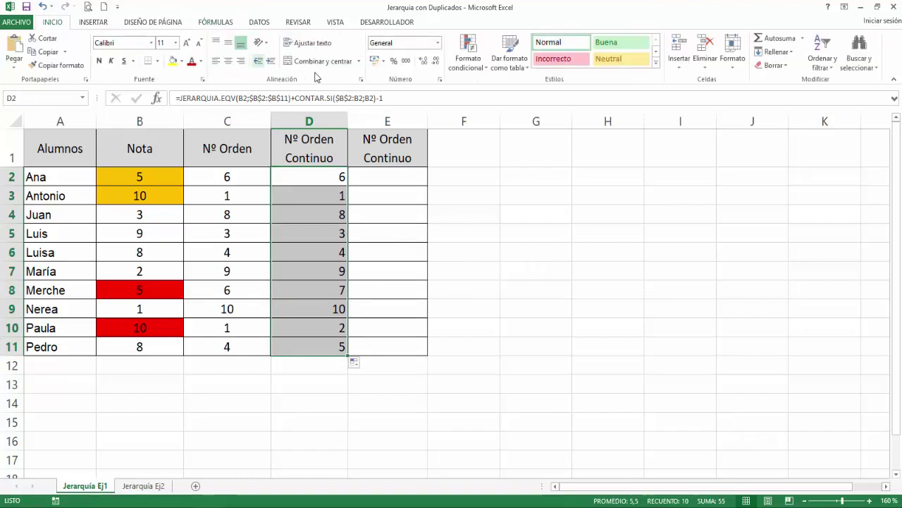
{"action": "left_click", "coordinate": [227, 61]}
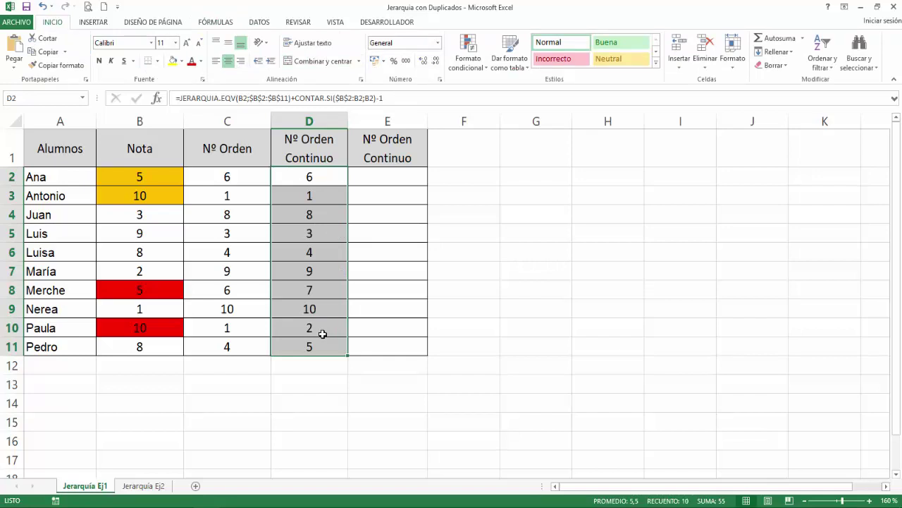
Compare the continuous order numbers of the duplicated grades in rows 3 and 10, and in rows 2 and 8
{"action": "left_click", "coordinate": [151, 197]}
{"action": "left_click", "coordinate": [157, 325]}
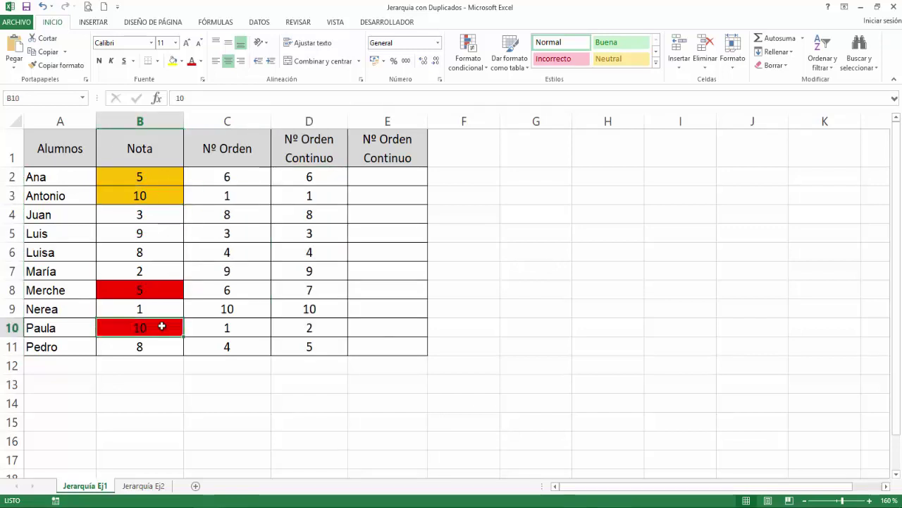
{"action": "left_click", "coordinate": [313, 194]}
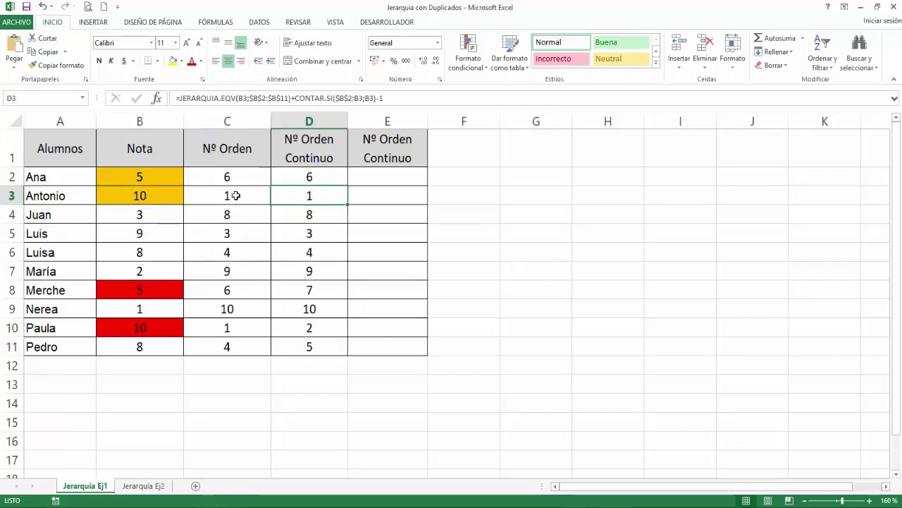
{"action": "left_click", "coordinate": [314, 332]}
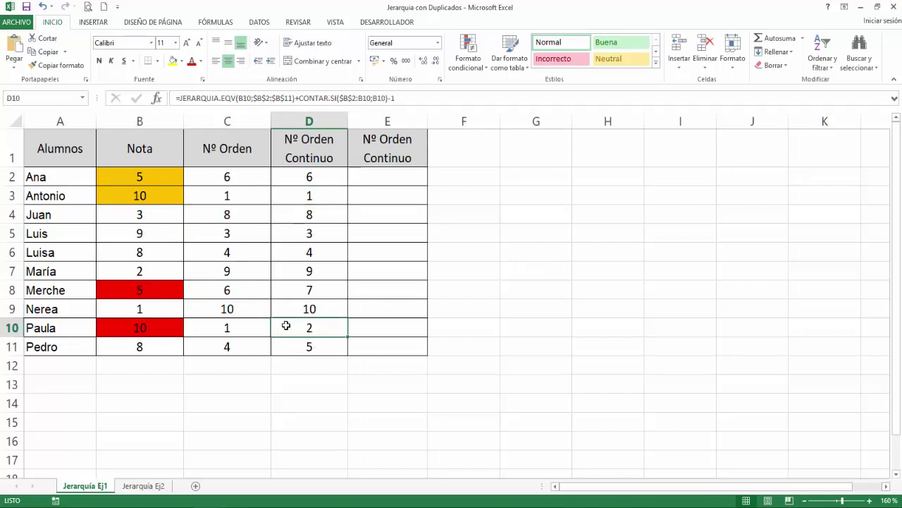
{"action": "left_click", "coordinate": [138, 176]}
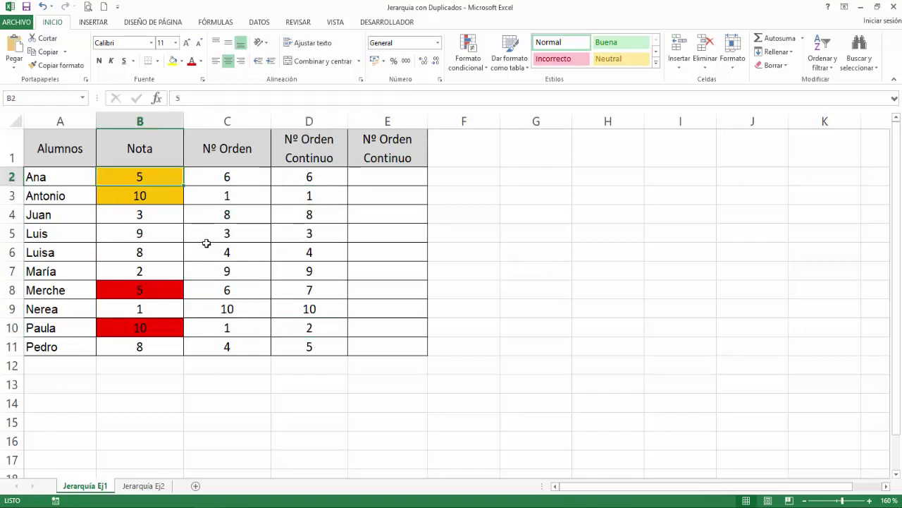
{"action": "left_click", "coordinate": [322, 287]}
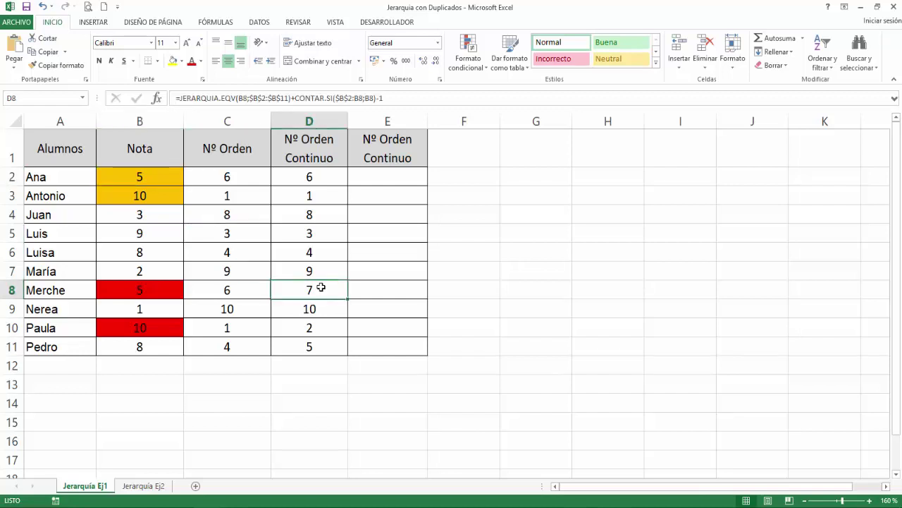
Sort the student table by the Nota column from highest to lowest
{"action": "left_click", "coordinate": [157, 196]}
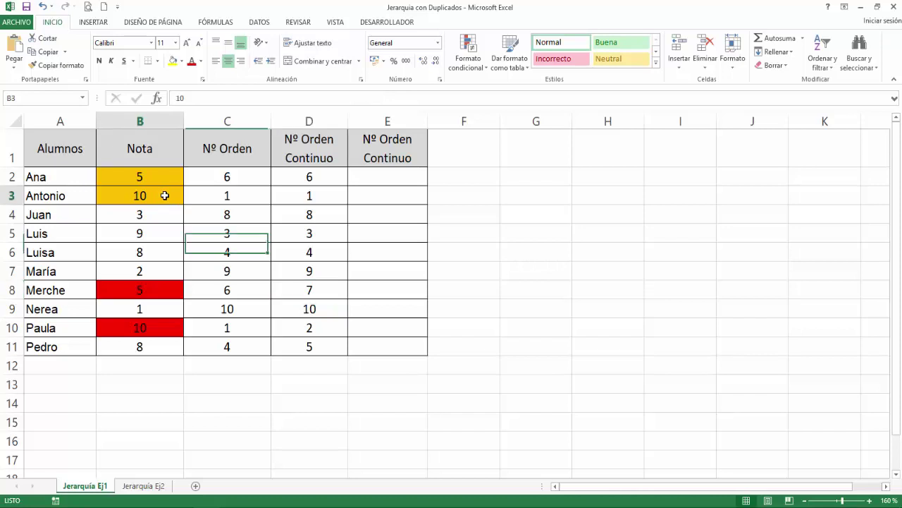
{"action": "left_click", "coordinate": [816, 67]}
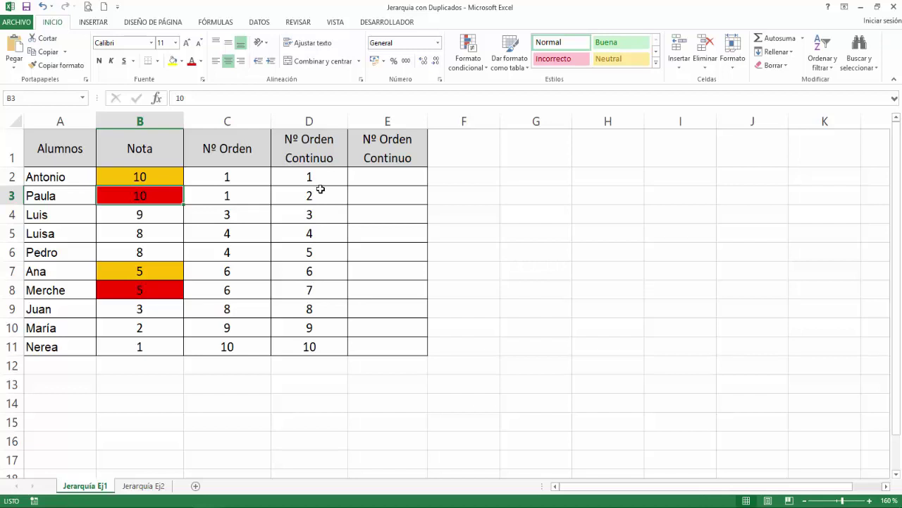
Copy the formula text of C2 into E2 so it reads =JERARQUIA.EQV(B2;$B$2:$B$11)
{"action": "left_click", "coordinate": [375, 177]}
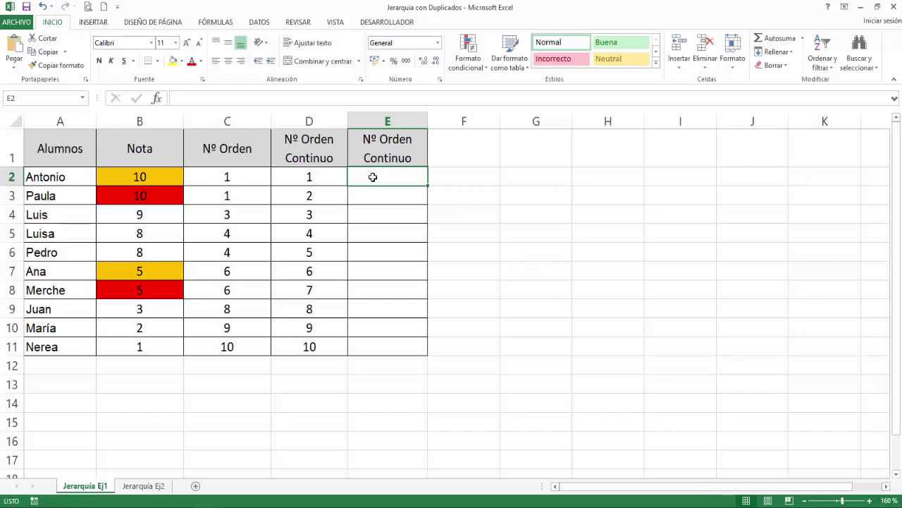
{"action": "left_click", "coordinate": [236, 175]}
{"action": "left_click_drag", "start_coordinate": [287, 101], "coordinate": [155, 99]}
{"action": "right_click", "coordinate": [187, 100]}
{"action": "left_click", "coordinate": [214, 125]}
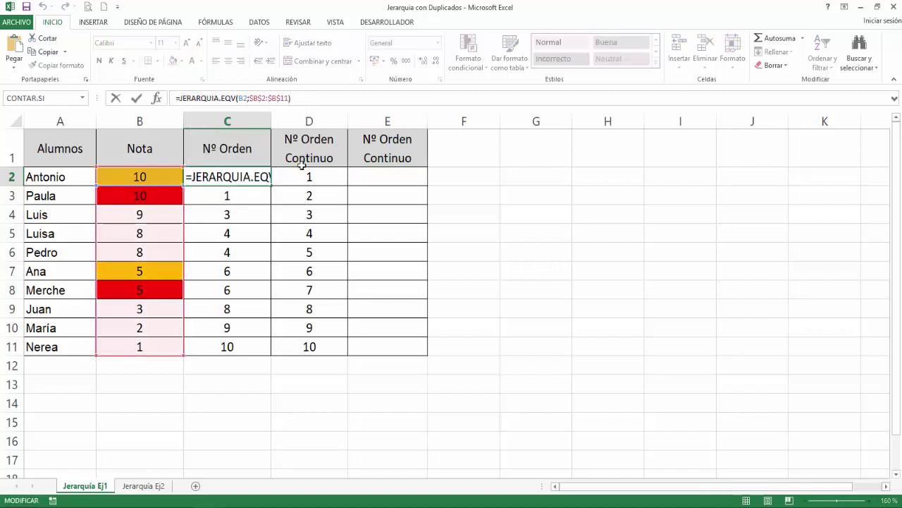
{"action": "key", "text": "Escape"}
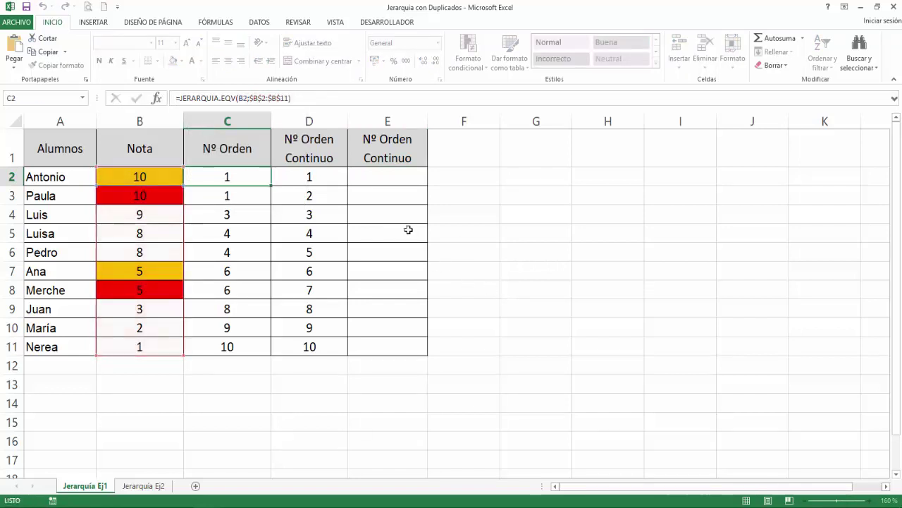
{"action": "right_click", "coordinate": [385, 177]}
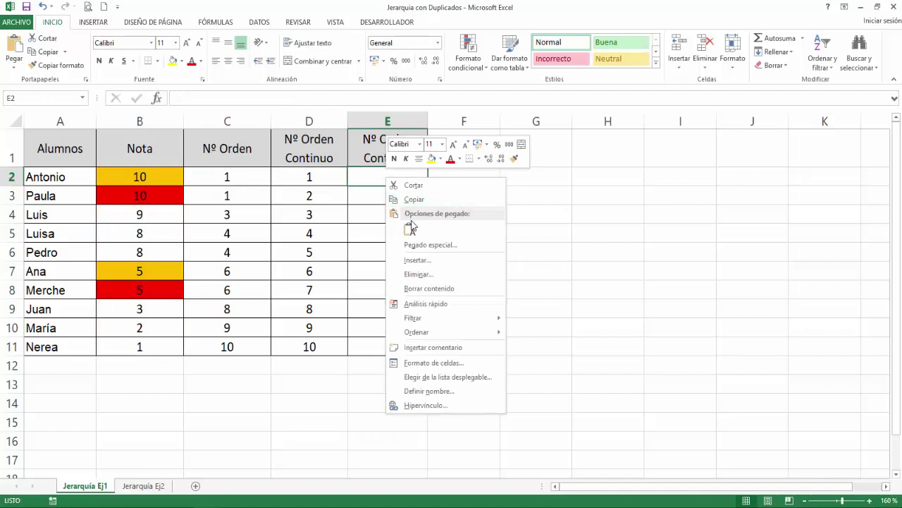
{"action": "left_click", "coordinate": [410, 226]}
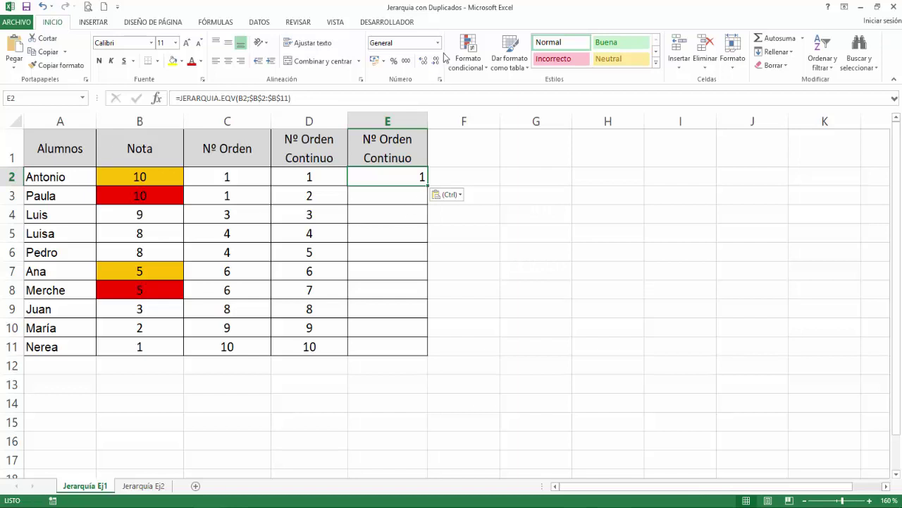
Extend the E2 formula with a plus sign and insert the recently used CONTAR.SI function
{"action": "left_click", "coordinate": [338, 94]}
{"action": "type", "text": "+"}
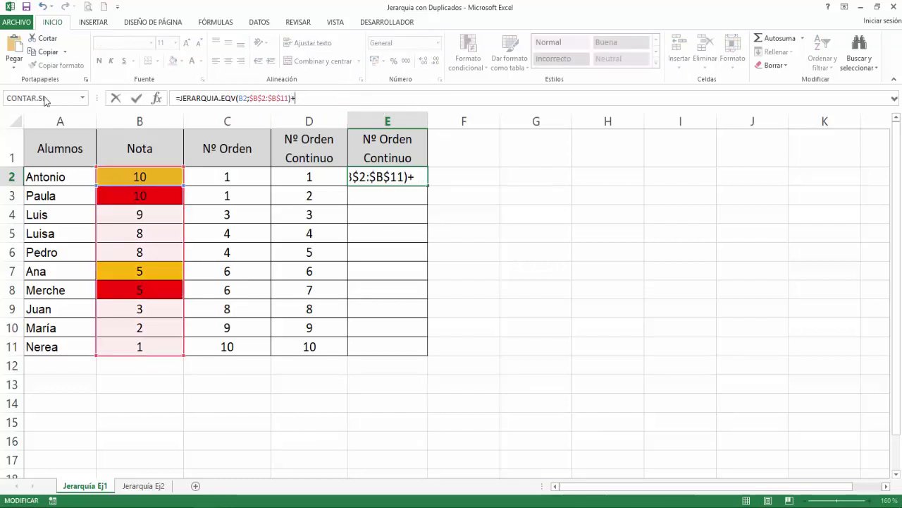
{"action": "left_click", "coordinate": [83, 100]}
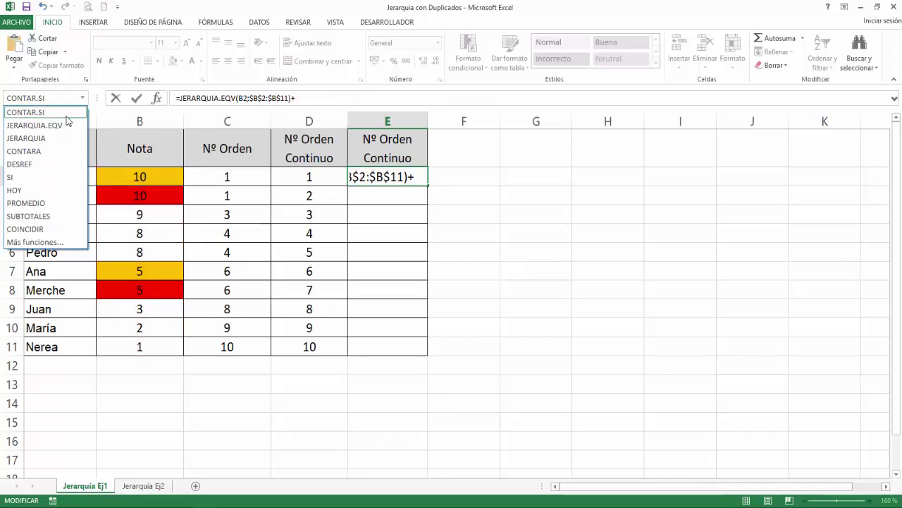
{"action": "left_click", "coordinate": [57, 113]}
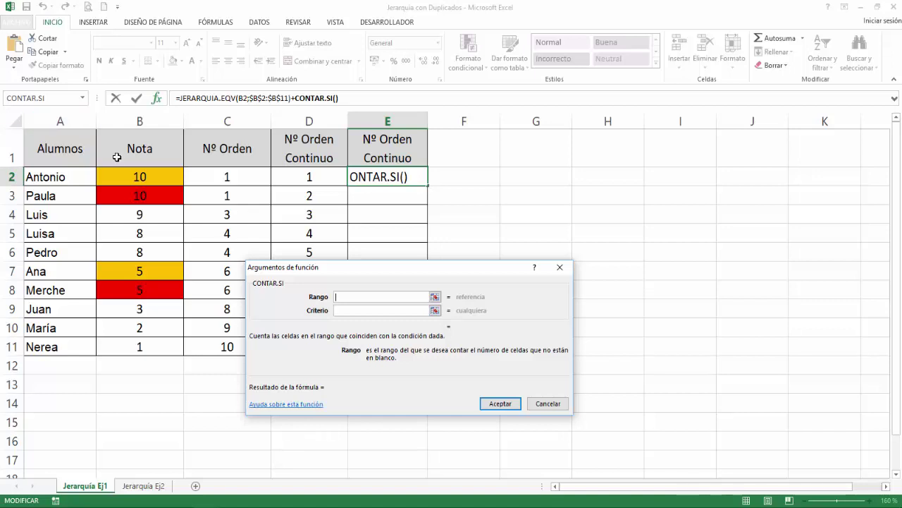
Complete CONTAR.SI in E2 with the absolute range $B$2:$B$11 and B2 as the criterion
{"action": "left_click", "coordinate": [140, 177]}
{"action": "left_click_drag", "start_coordinate": [140, 193], "coordinate": [137, 346]}
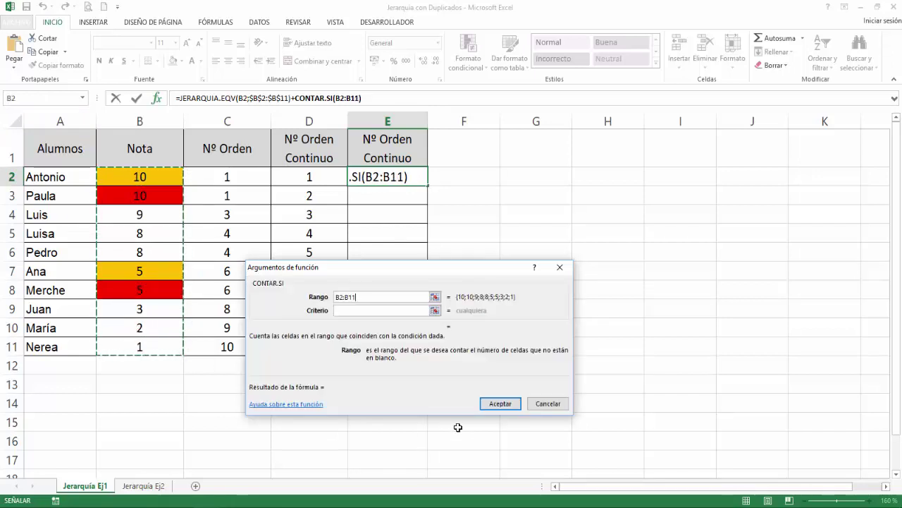
{"action": "key", "text": "F4"}
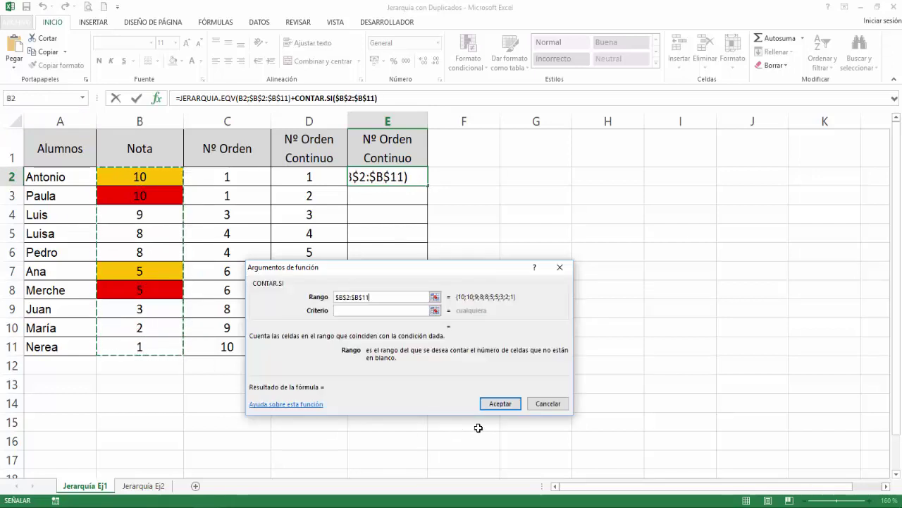
{"action": "left_click", "coordinate": [365, 311]}
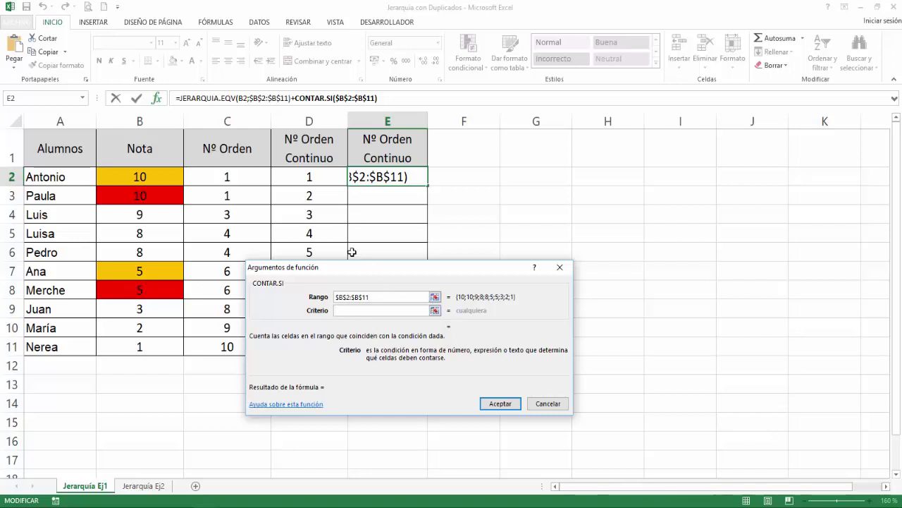
{"action": "left_click", "coordinate": [164, 177]}
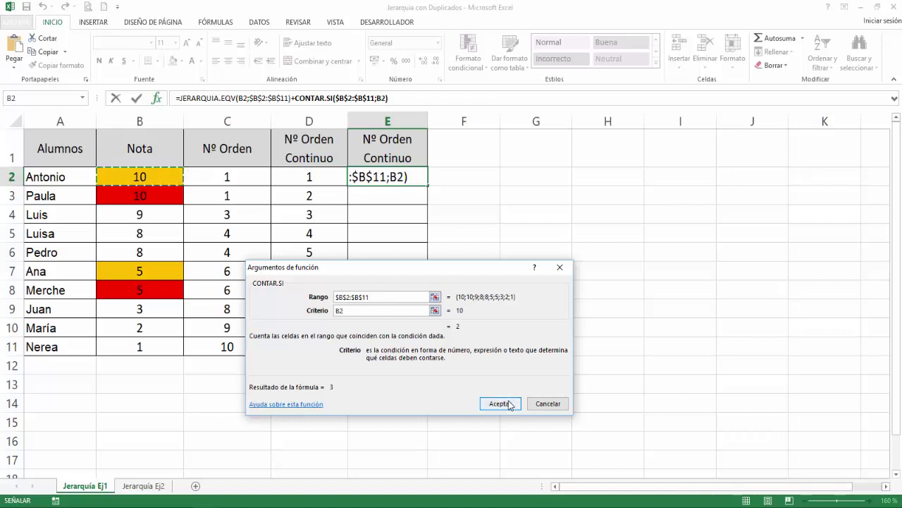
{"action": "left_click", "coordinate": [502, 403]}
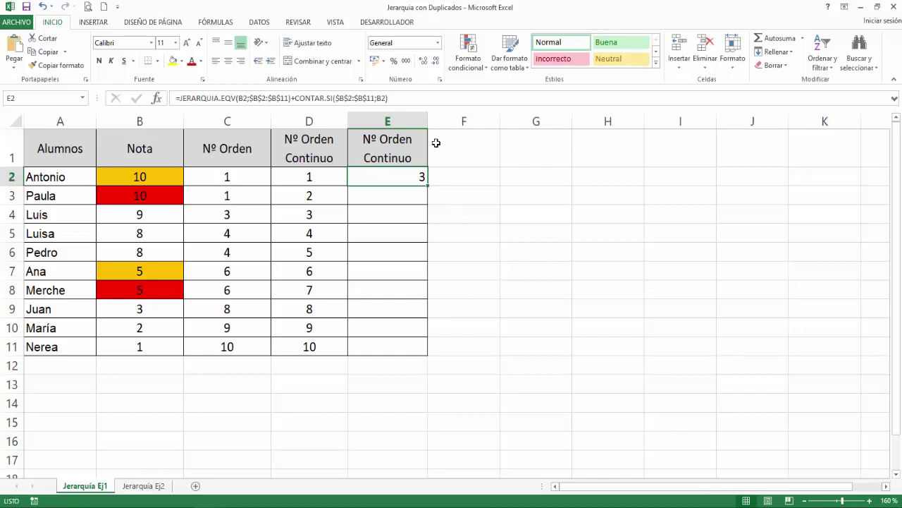
Append a minus sign to the E2 formula and insert a second CONTAR.SI function after it
{"action": "left_click", "coordinate": [419, 97]}
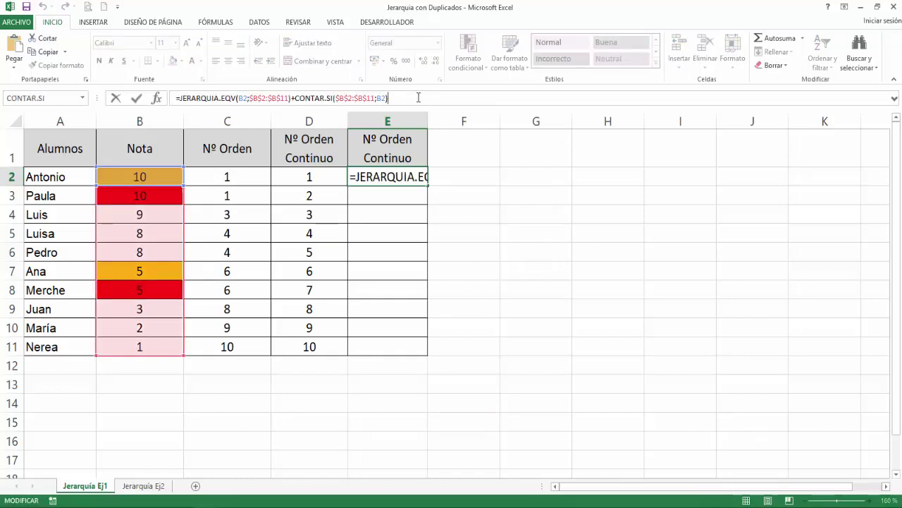
{"action": "type", "text": "-"}
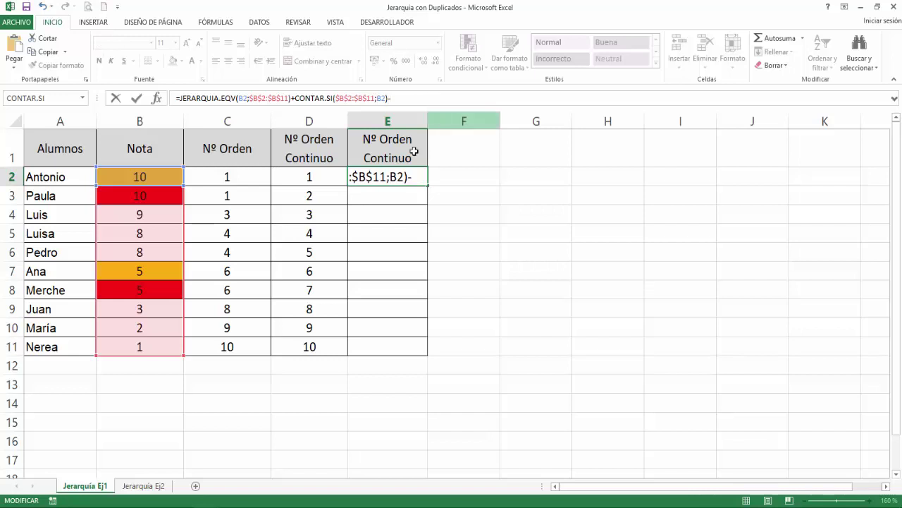
{"action": "left_click", "coordinate": [82, 98]}
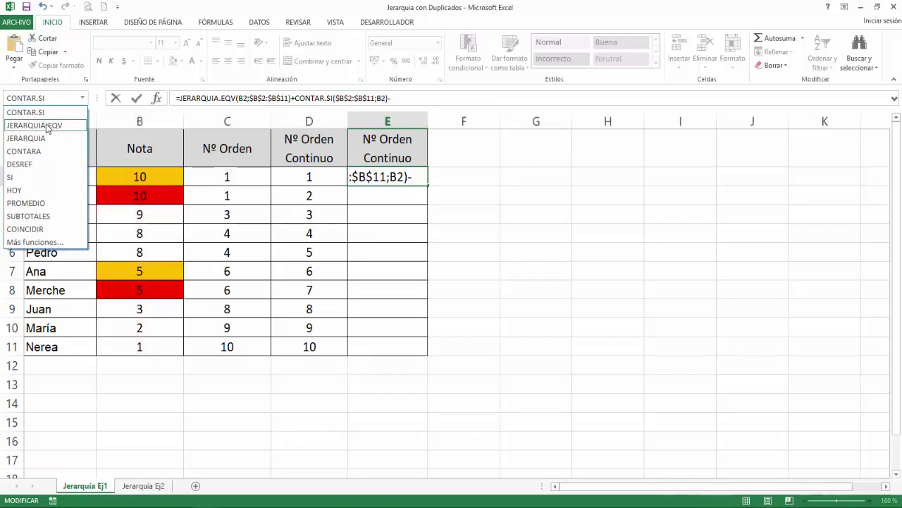
{"action": "left_click", "coordinate": [46, 111]}
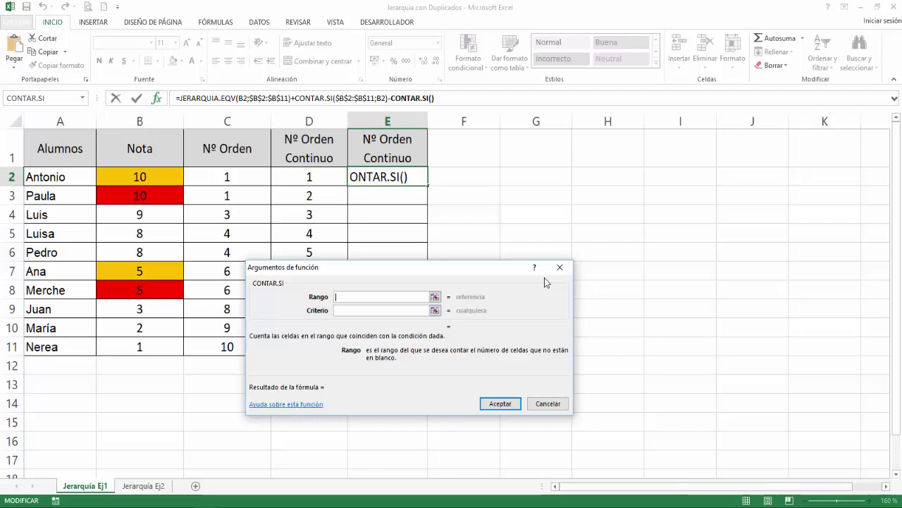
Set the second CONTAR.SI's range to the expanding reference $B$2:B2, with only the first cell absolute
{"action": "left_click", "coordinate": [145, 174]}
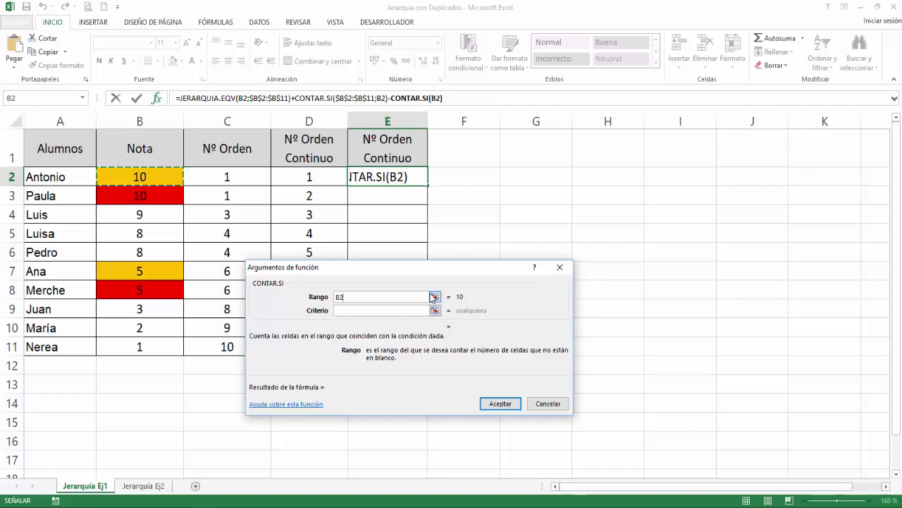
{"action": "key", "text": "F8"}
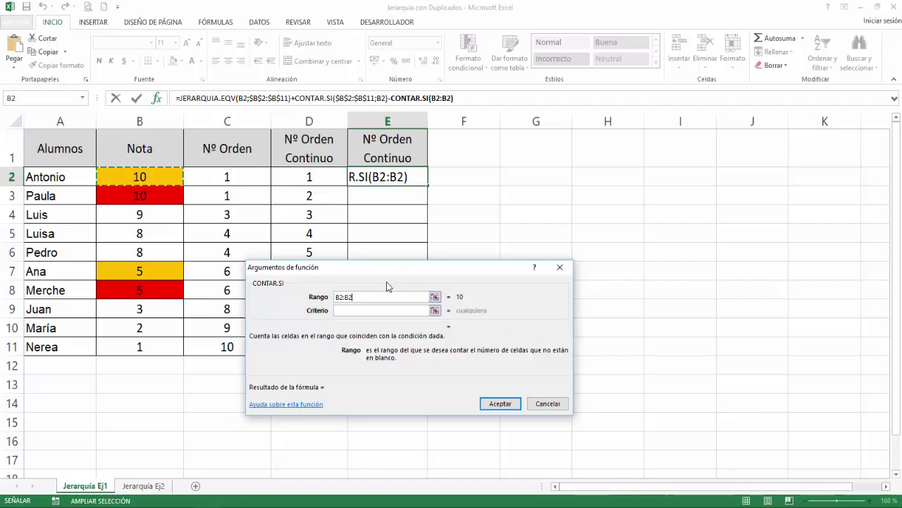
{"action": "key", "text": "F2"}
{"action": "key", "text": "Left"}
{"action": "key", "text": "Left"}
{"action": "key", "text": "Left"}
{"action": "key", "text": "Left"}
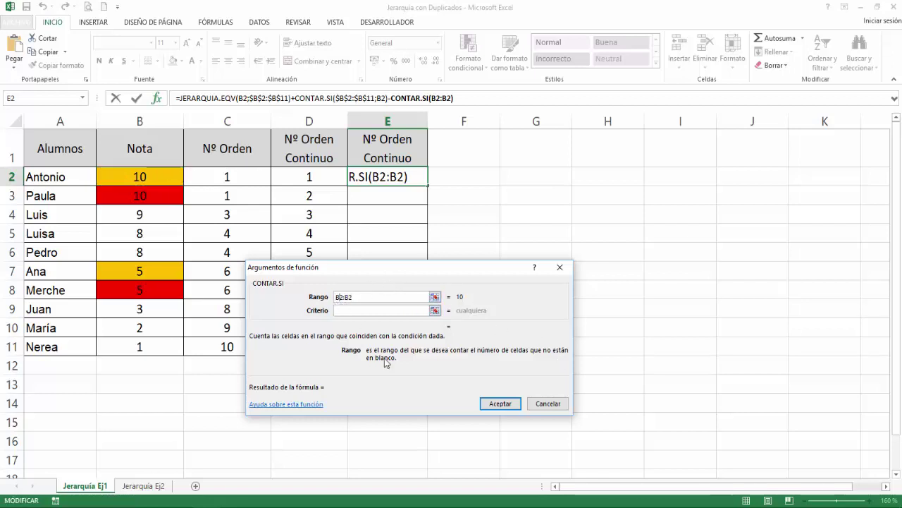
{"action": "key", "text": "F4"}
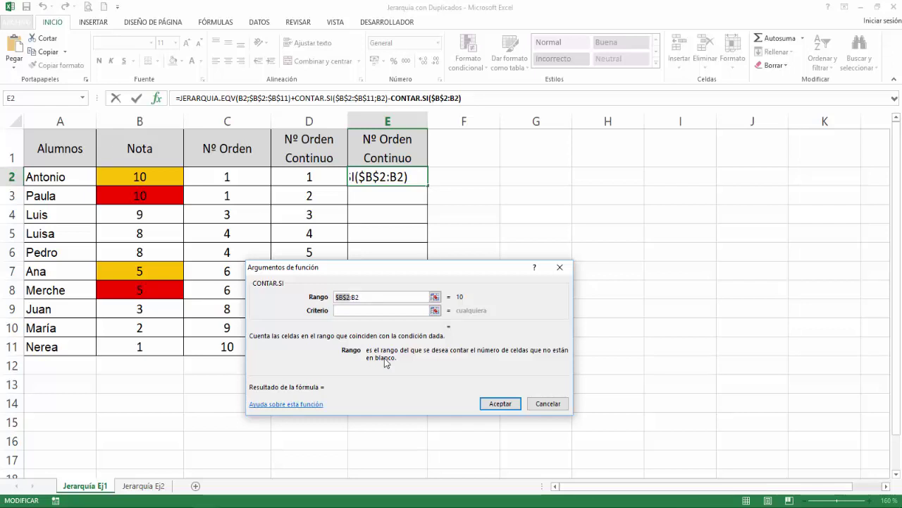
Use B2 as the criterion of the second CONTAR.SI and accept the E2 formula
{"action": "left_click", "coordinate": [363, 310]}
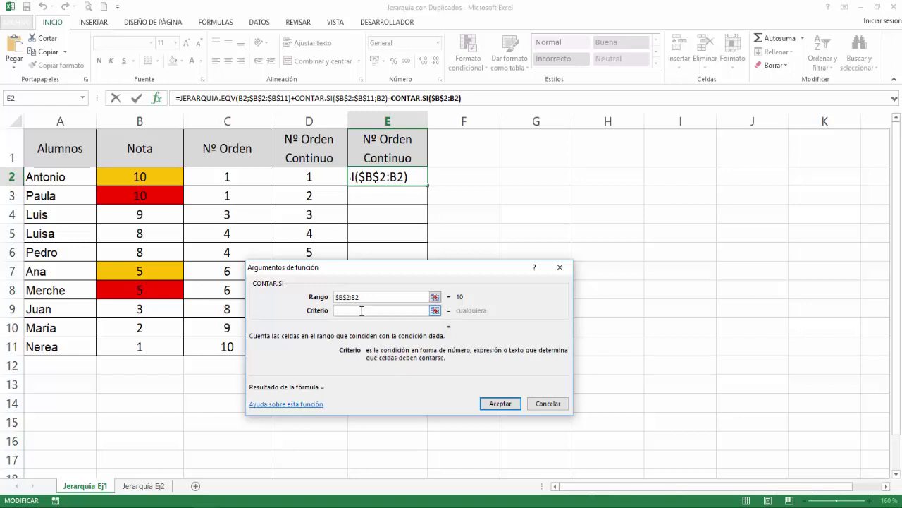
{"action": "left_click", "coordinate": [147, 175]}
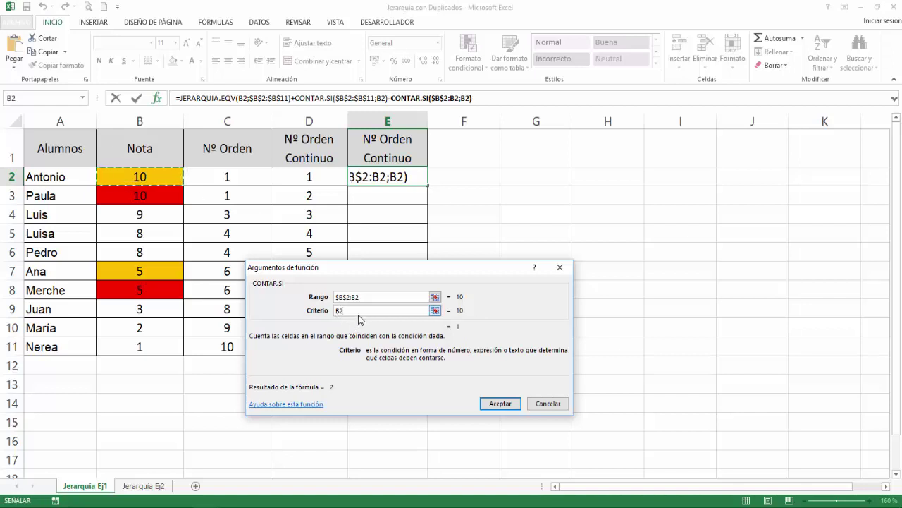
{"action": "left_click", "coordinate": [499, 403]}
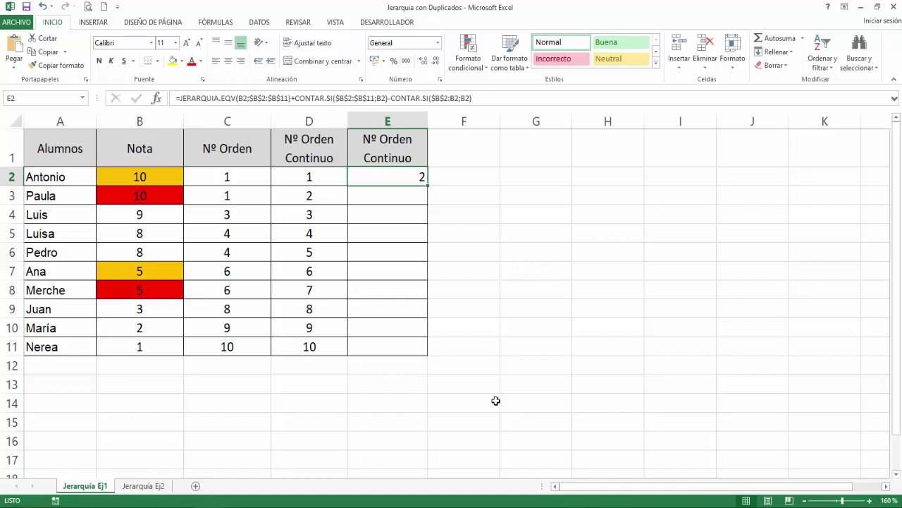
Fill the E2 formula down through E11 and check the copied formulas in E3 and E8
{"action": "left_click_drag", "start_coordinate": [427, 189], "coordinate": [417, 358]}
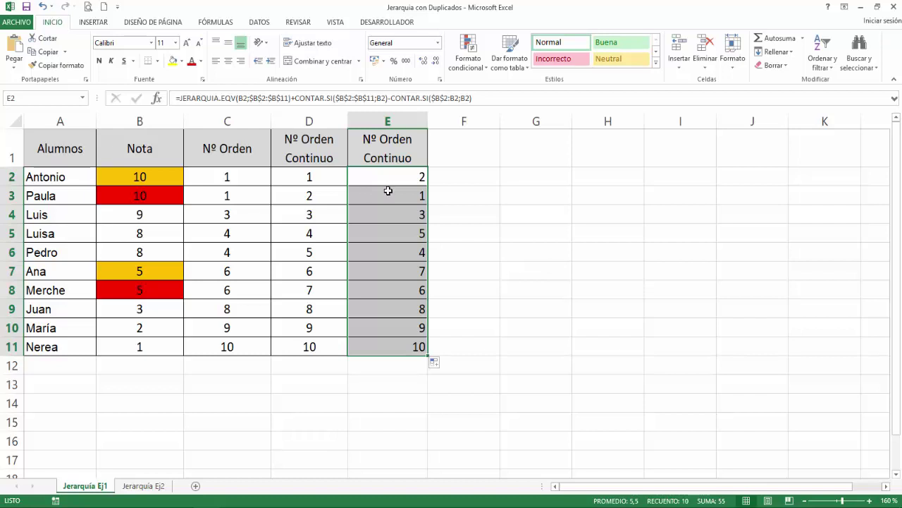
{"action": "left_click", "coordinate": [389, 193]}
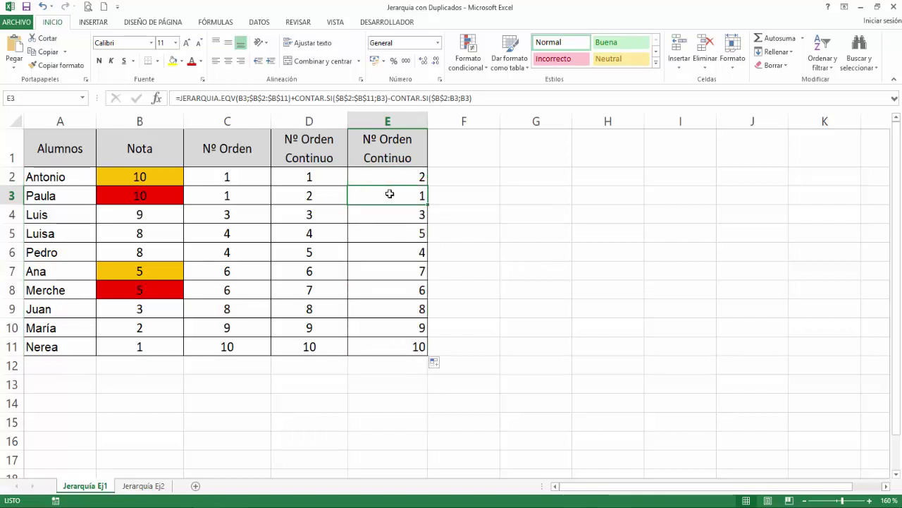
{"action": "left_click", "coordinate": [401, 290]}
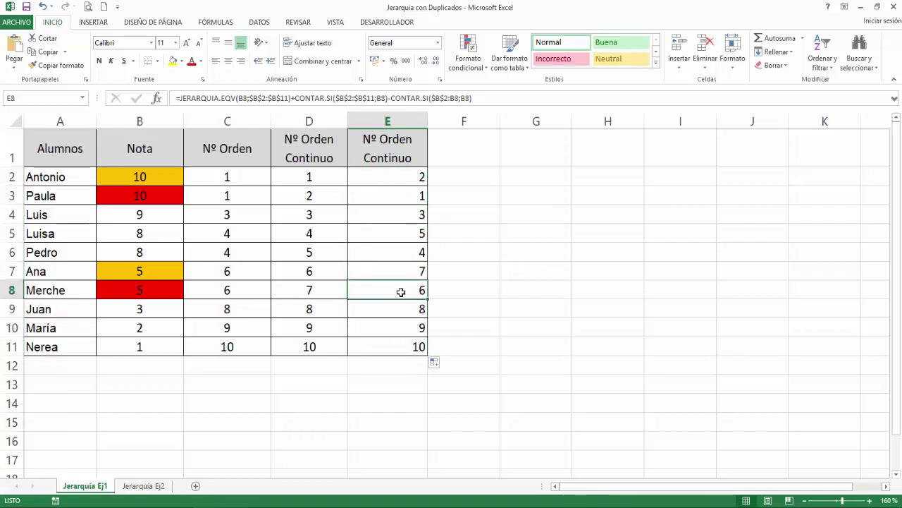
Evaluate the E2 formula step by step up to its final subtraction, and close the evaluation
{"action": "left_click", "coordinate": [413, 174]}
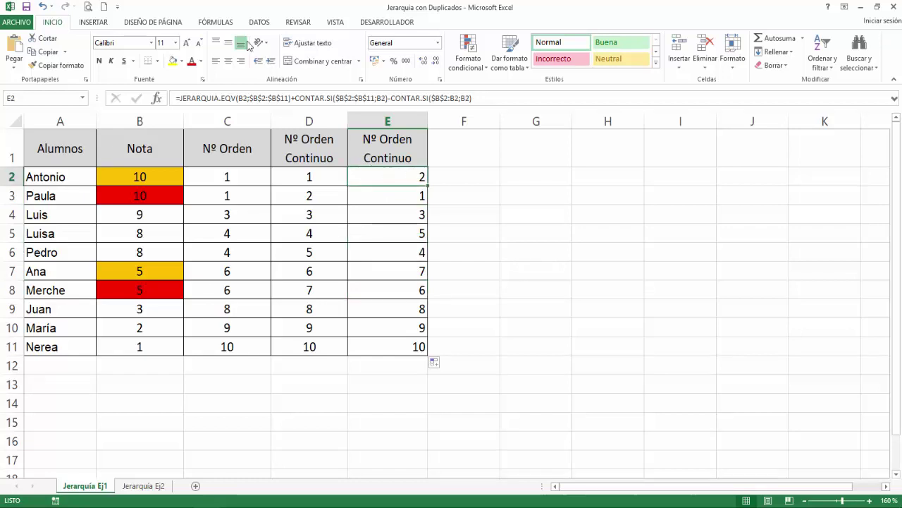
{"action": "left_click", "coordinate": [216, 22]}
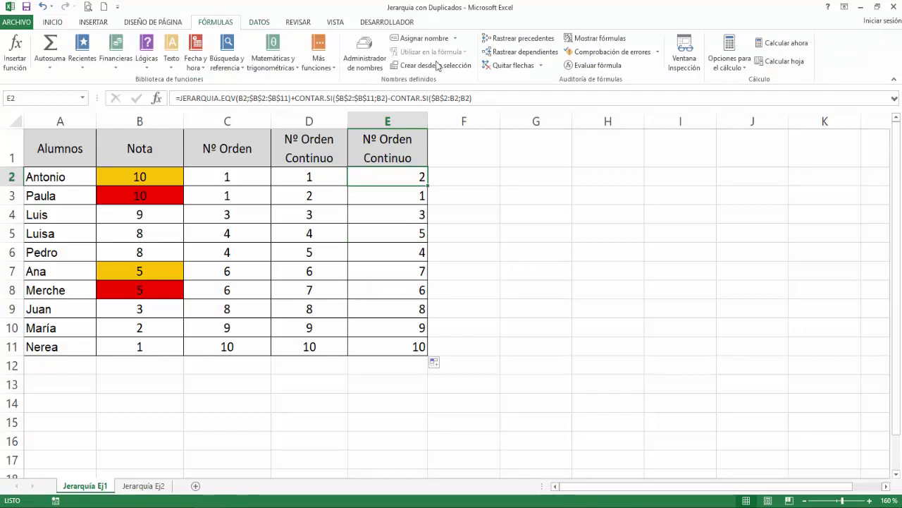
{"action": "left_click", "coordinate": [585, 65]}
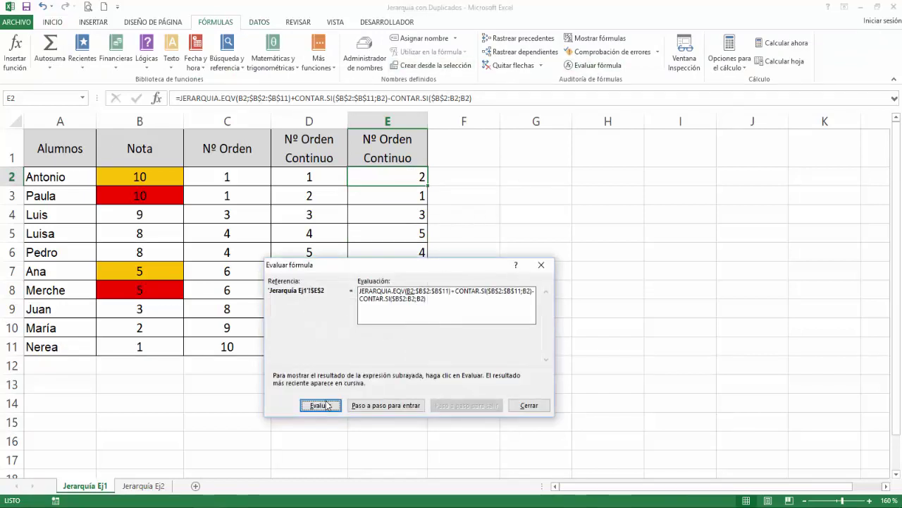
{"action": "left_click", "coordinate": [328, 405]}
{"action": "left_click", "coordinate": [329, 406]}
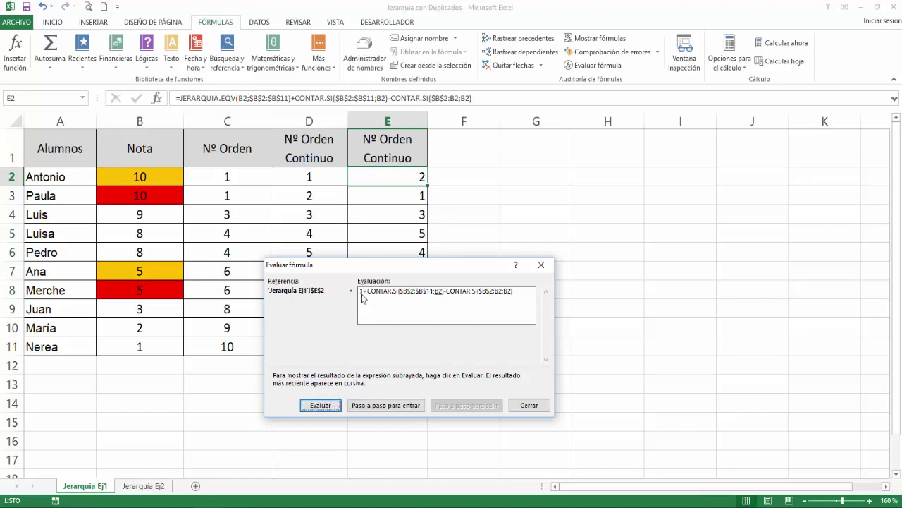
{"action": "left_click", "coordinate": [327, 410]}
{"action": "left_click", "coordinate": [327, 410]}
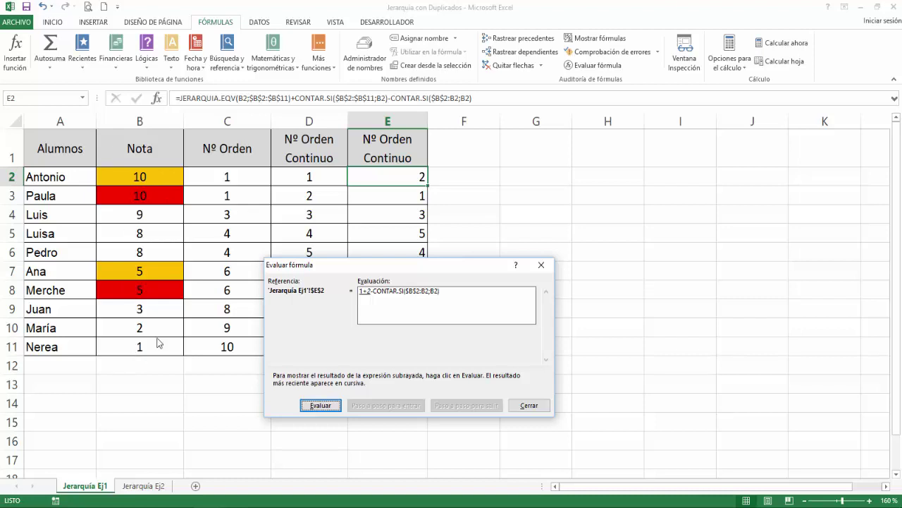
{"action": "left_click", "coordinate": [327, 407]}
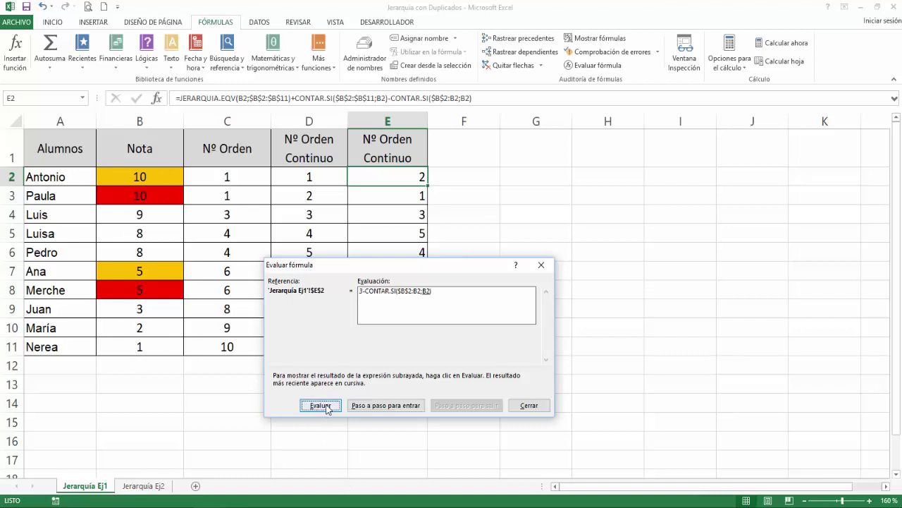
{"action": "left_click", "coordinate": [328, 407]}
{"action": "left_click", "coordinate": [327, 409]}
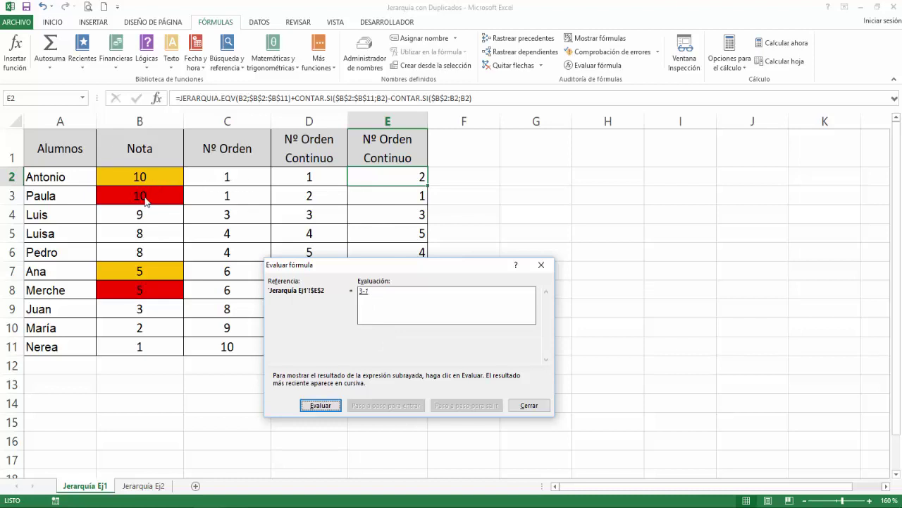
{"action": "left_click", "coordinate": [526, 406]}
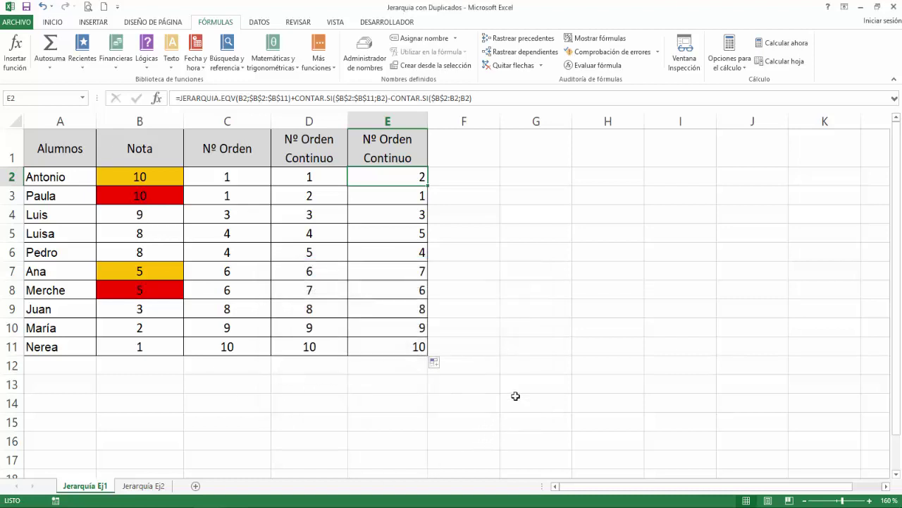
Evaluate the E3 formula step by step up to its final subtraction, close the evaluation and deselect the cell
{"action": "left_click", "coordinate": [408, 197]}
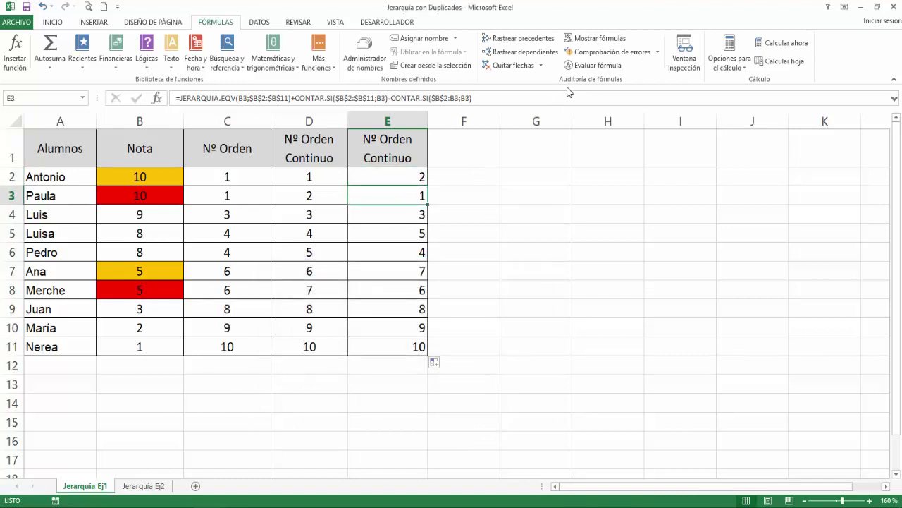
{"action": "left_click", "coordinate": [596, 65]}
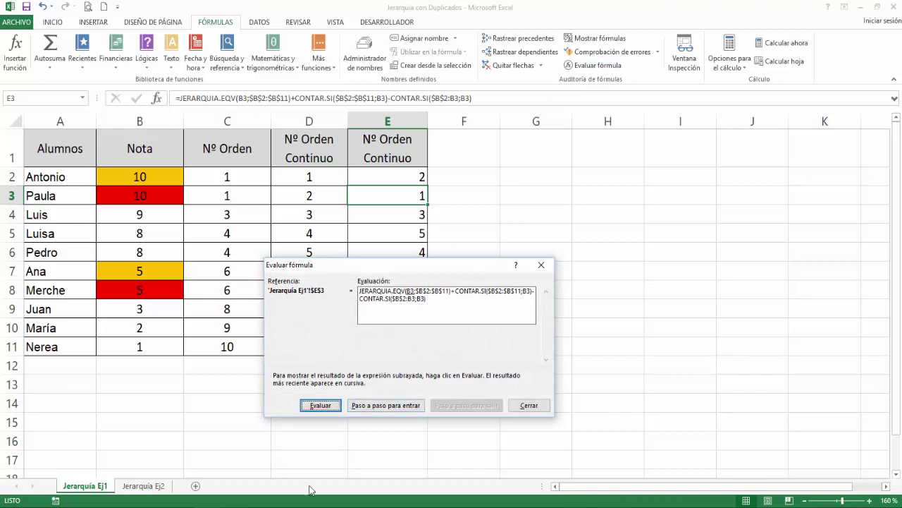
{"action": "left_click", "coordinate": [326, 406]}
{"action": "left_click", "coordinate": [330, 408]}
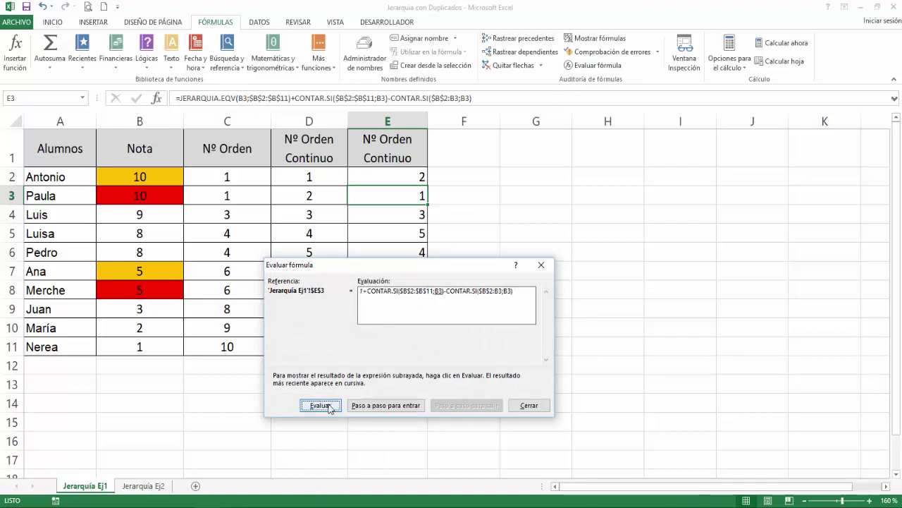
{"action": "left_click", "coordinate": [329, 408]}
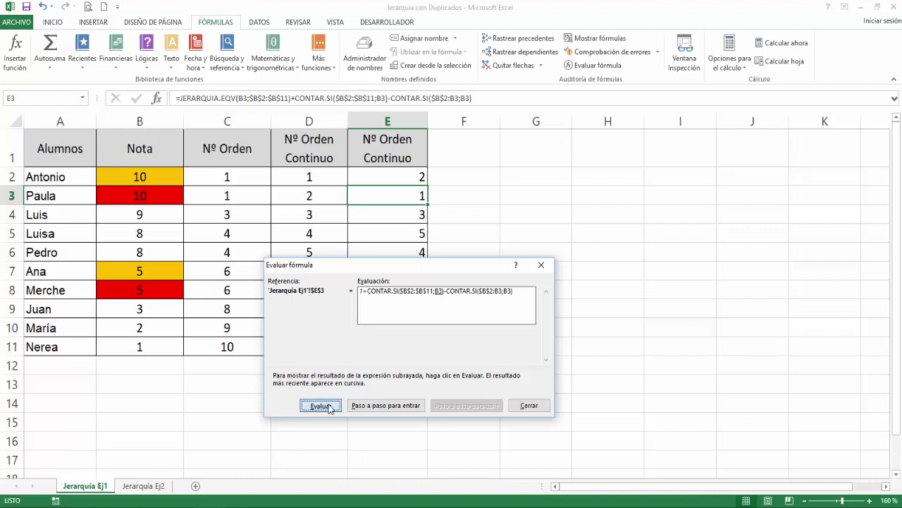
{"action": "left_click", "coordinate": [329, 407]}
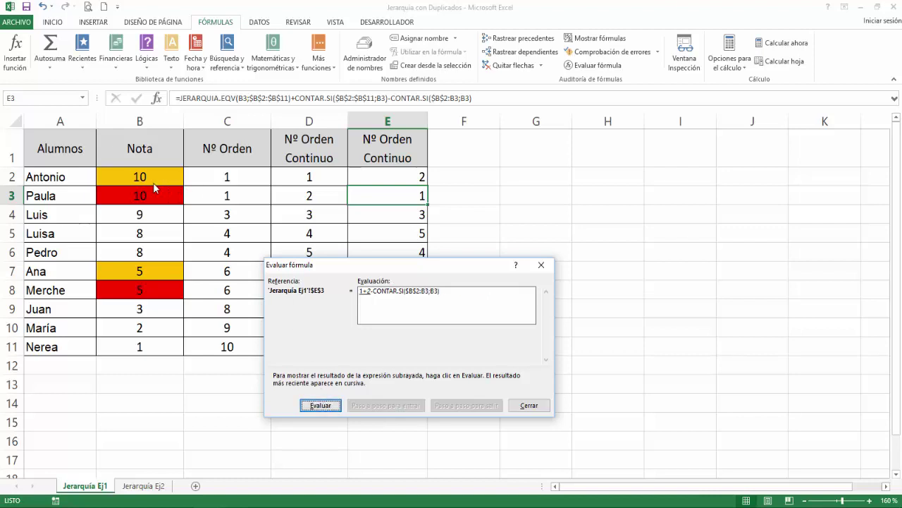
{"action": "left_click", "coordinate": [333, 410]}
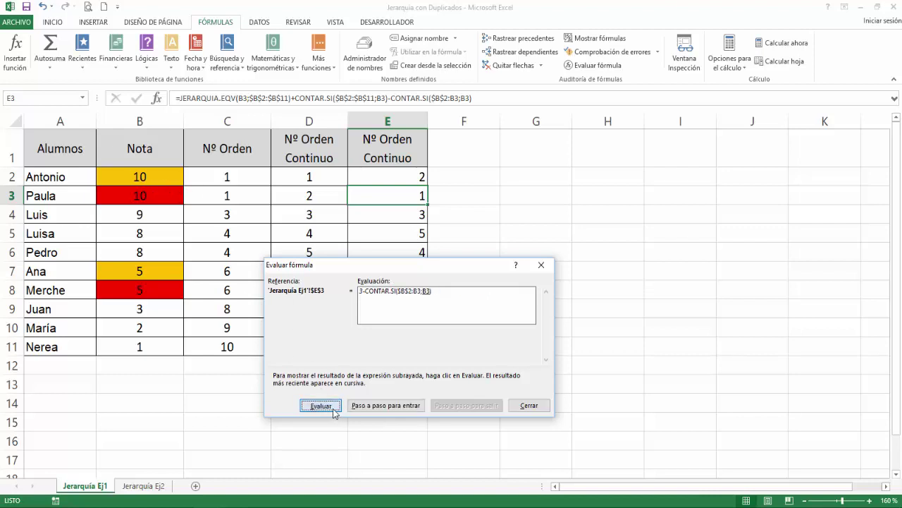
{"action": "left_click", "coordinate": [333, 410]}
{"action": "left_click", "coordinate": [333, 409]}
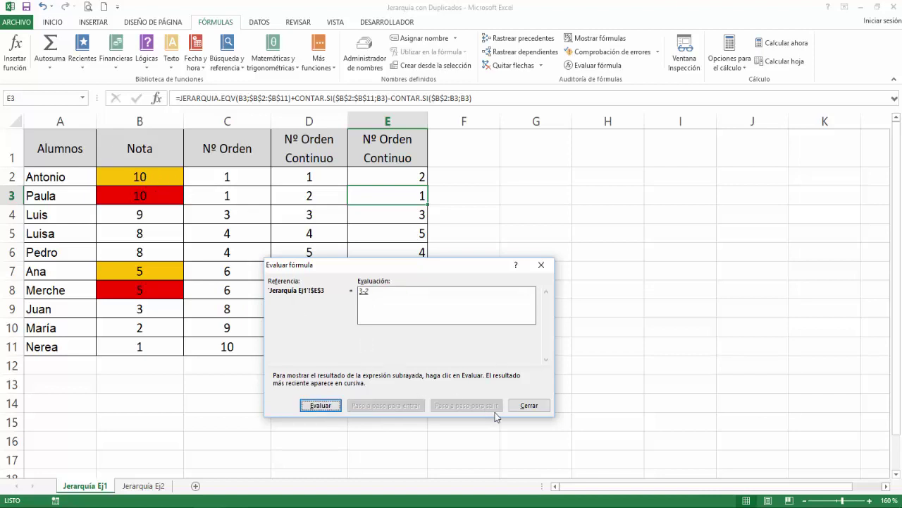
{"action": "left_click", "coordinate": [529, 406]}
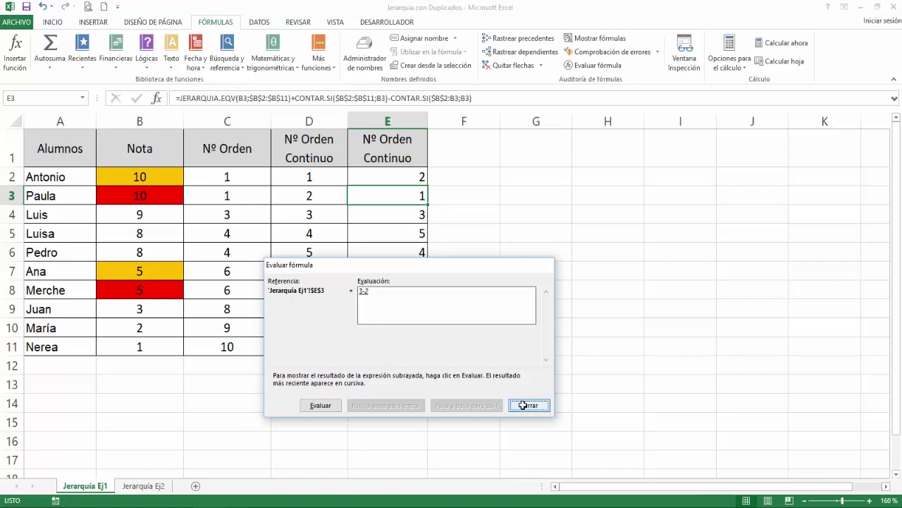
{"action": "left_click", "coordinate": [655, 278]}
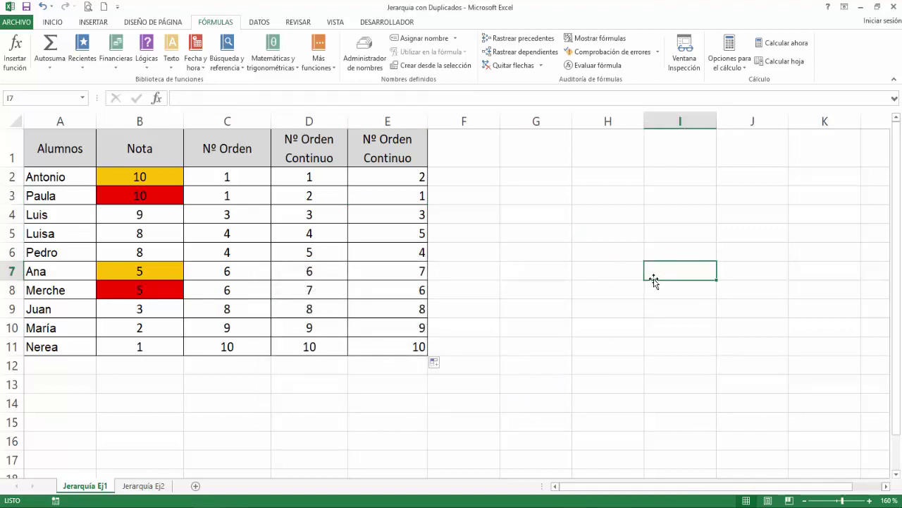